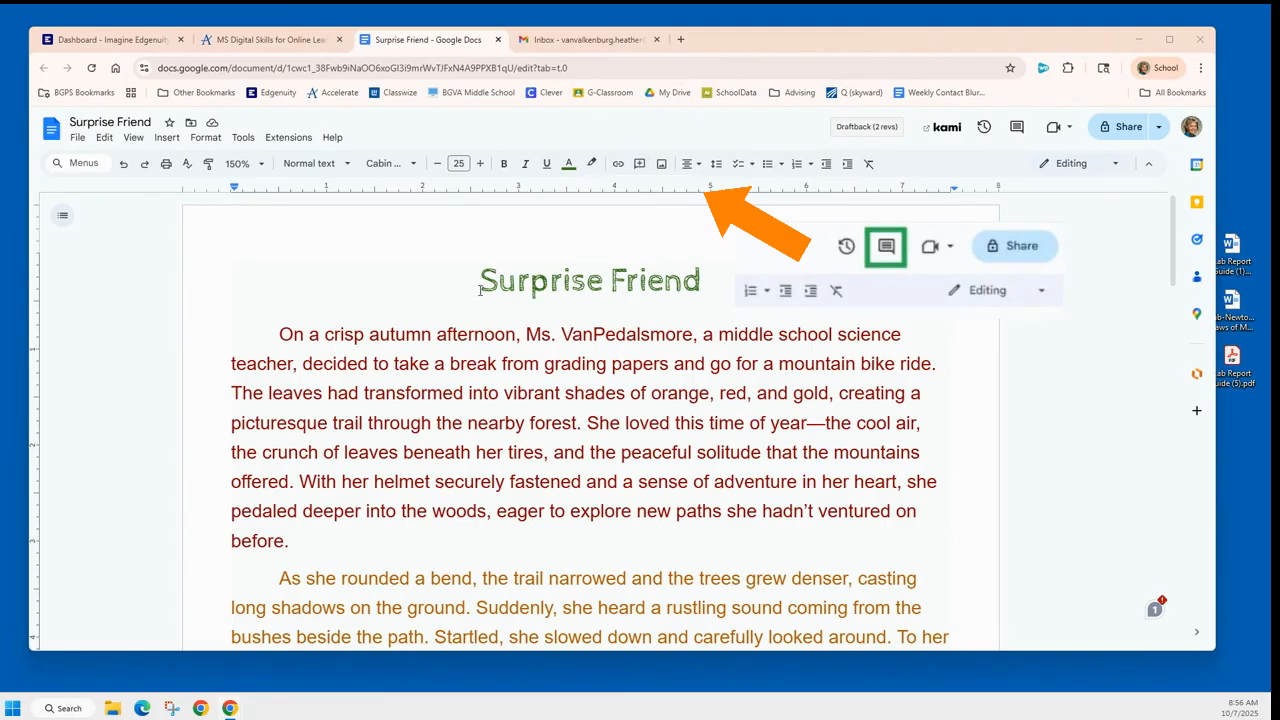
drag(481, 283, 706, 288)
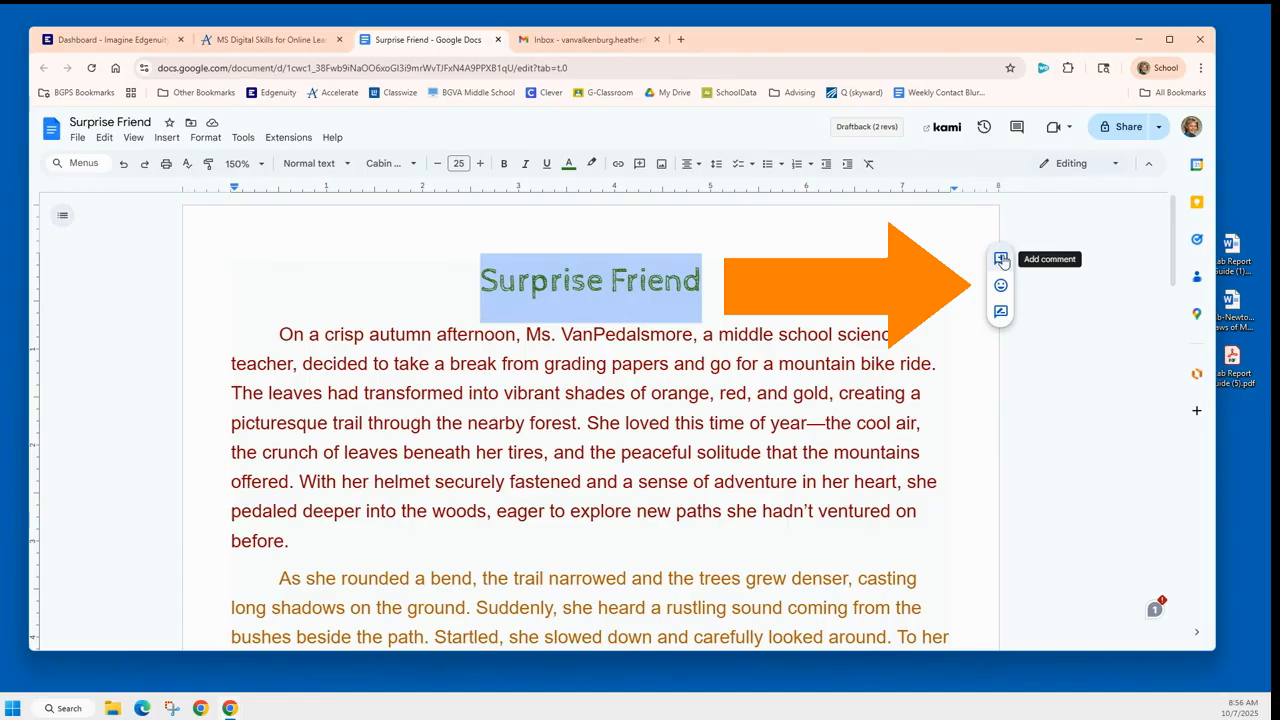
double_click(840, 297)
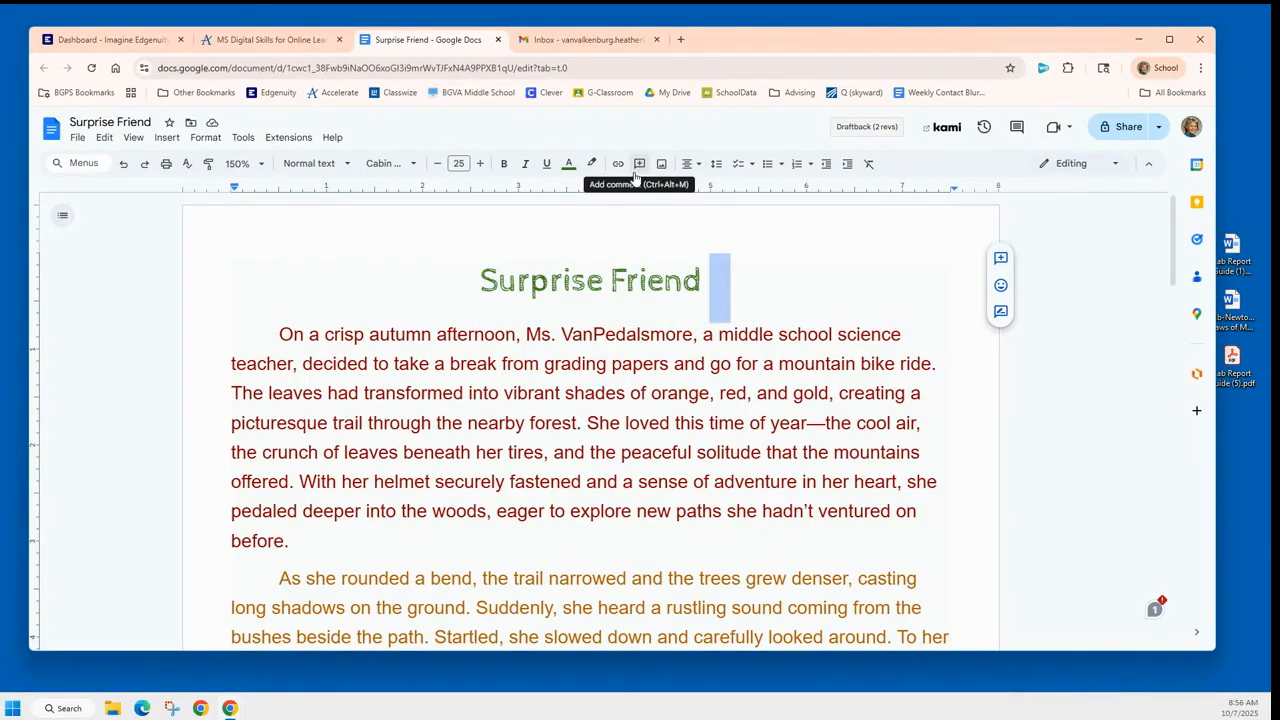
click(565, 203)
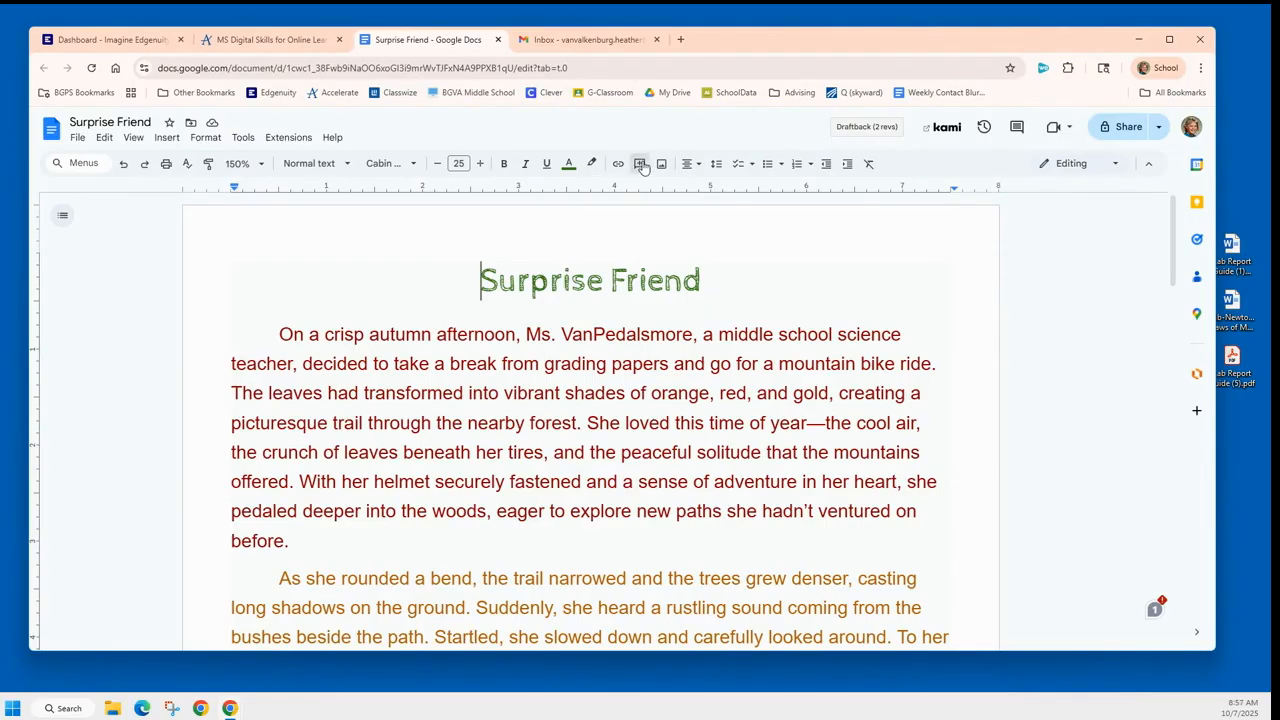
key(ctrl+shift+Right)
click(640, 163)
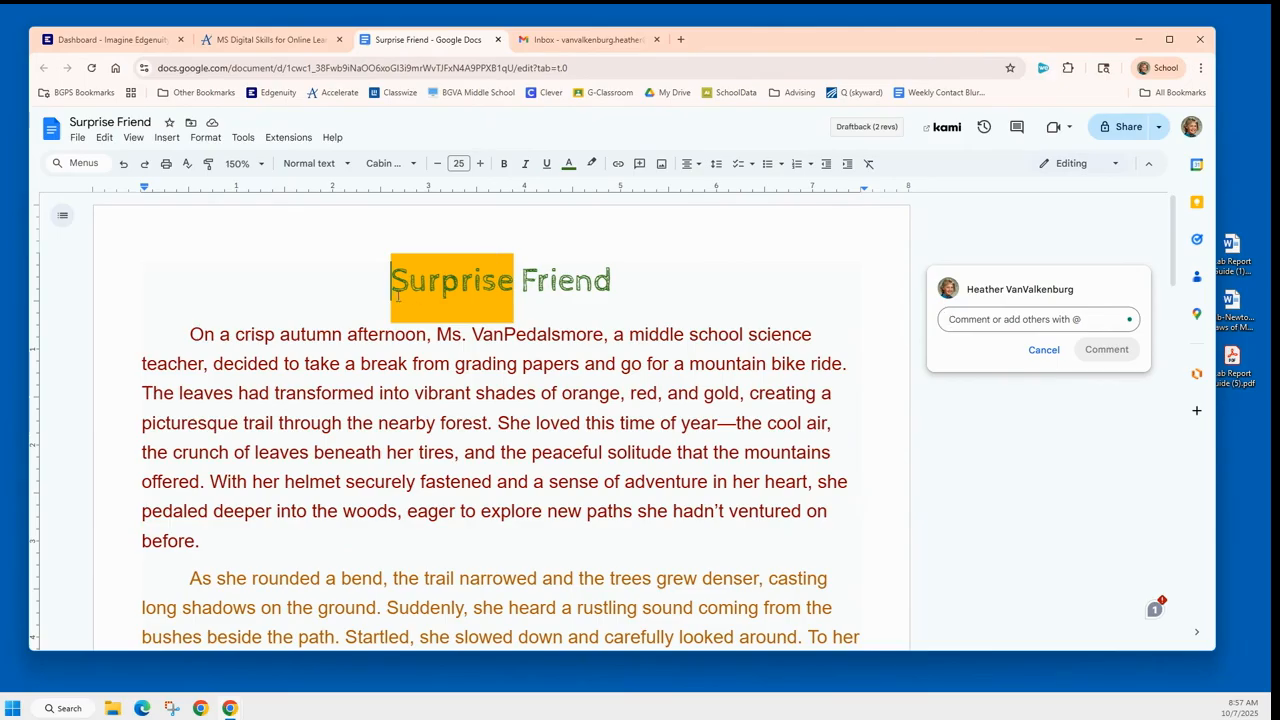
click(1043, 350)
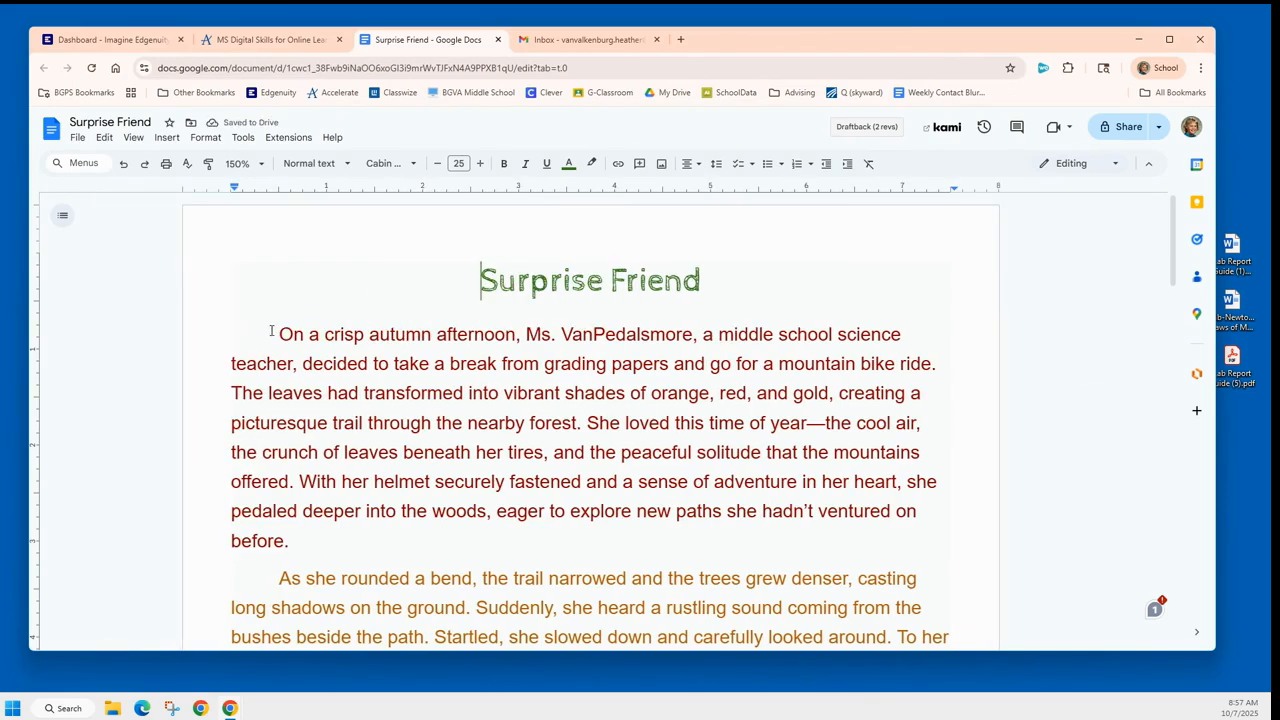
Add the comment "change to morning?" to the word "afternoon," in the first paragraph
drag(280, 334, 520, 333)
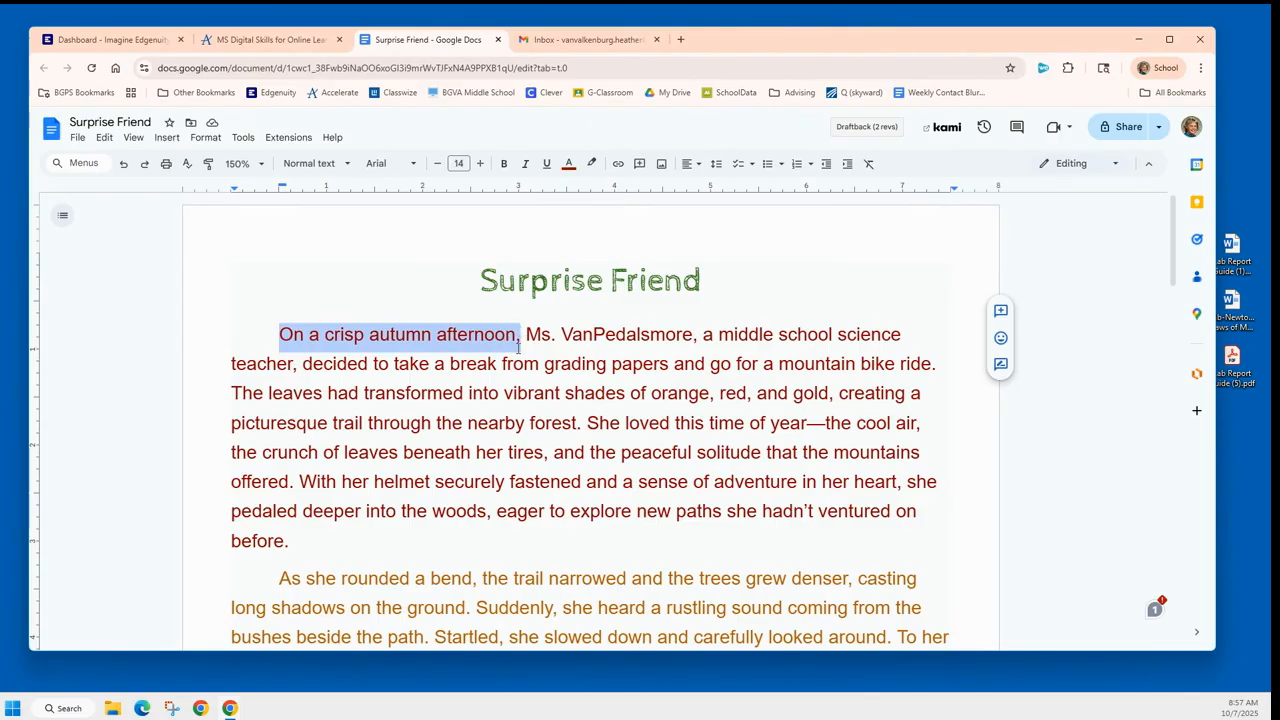
click(517, 342)
click(436, 334)
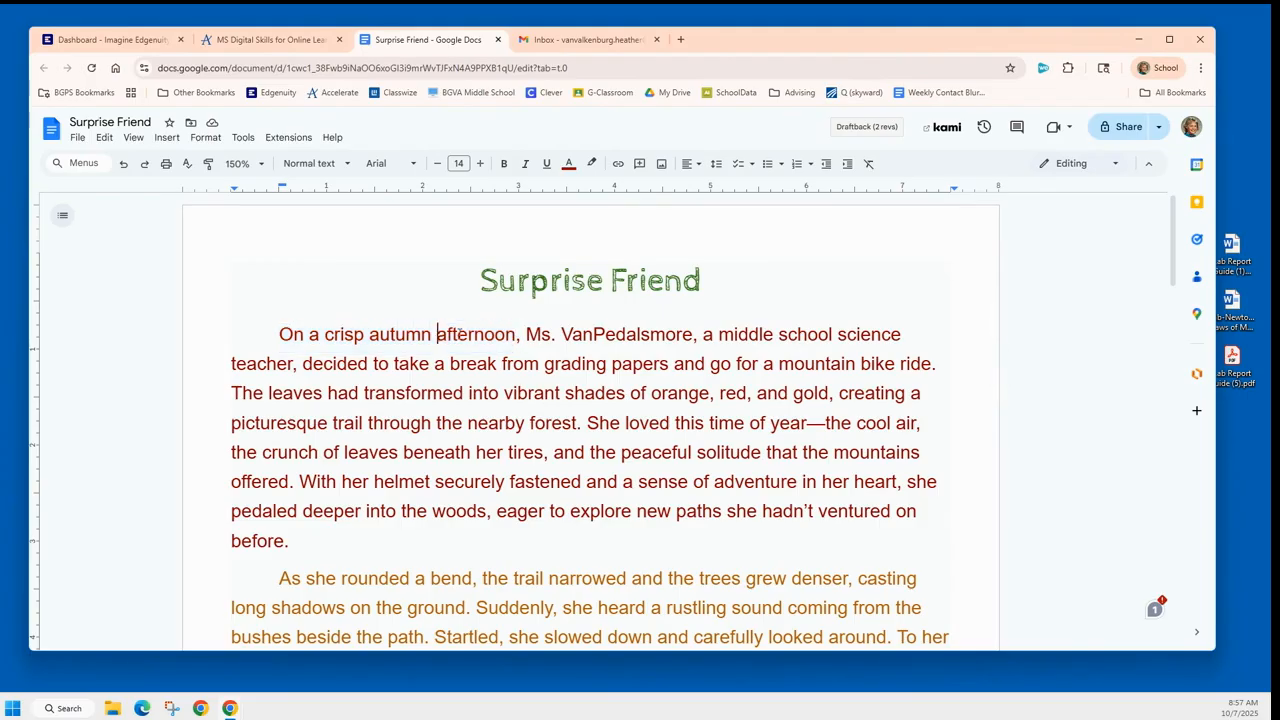
drag(436, 334, 520, 334)
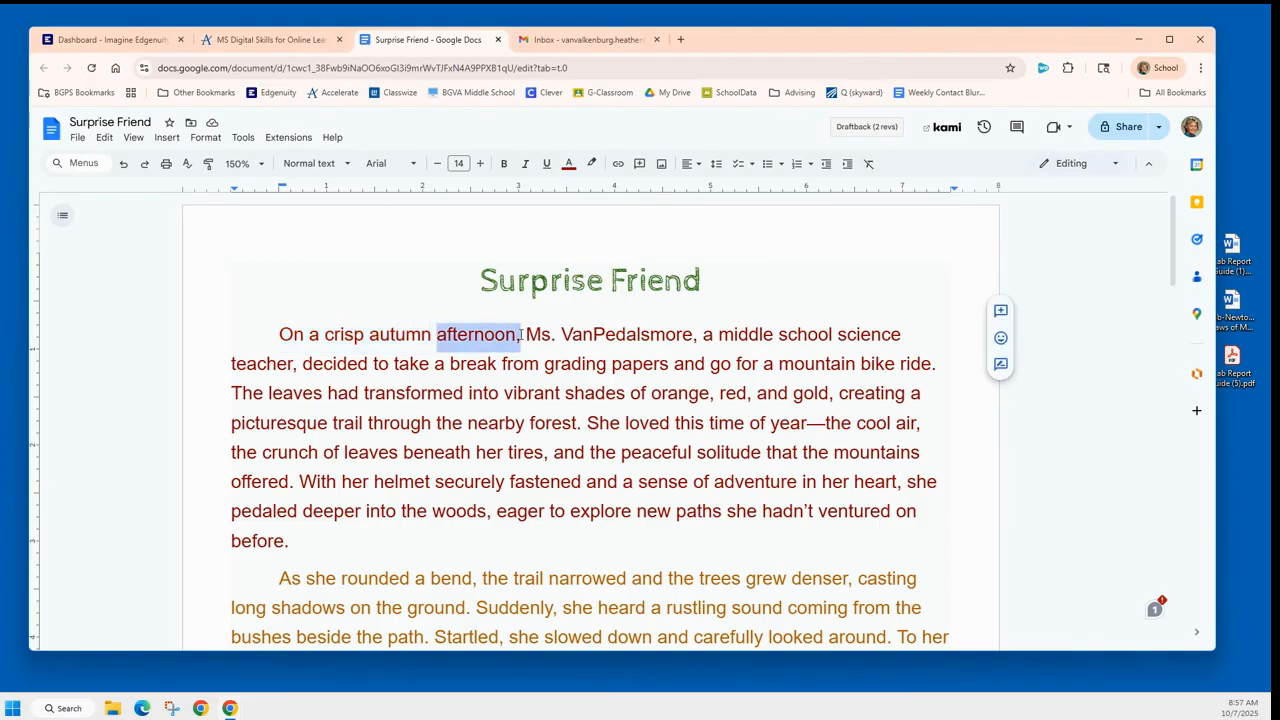
click(1001, 311)
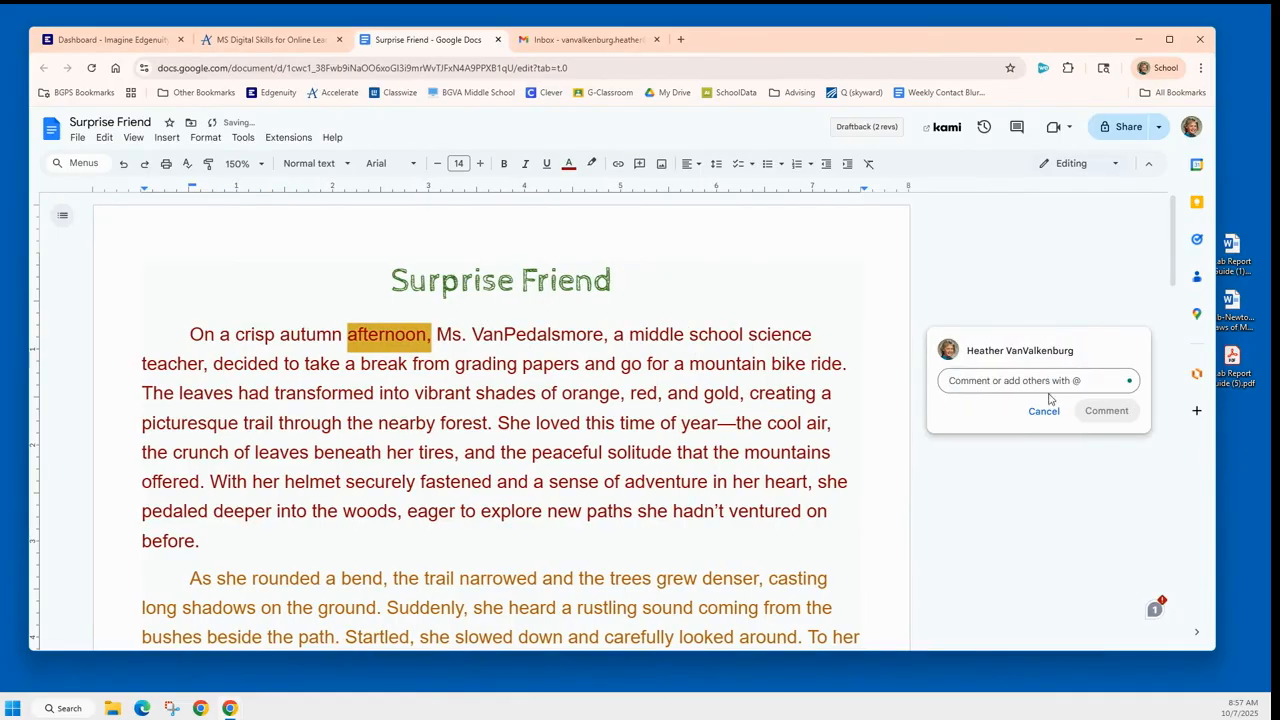
text(change to morning?)
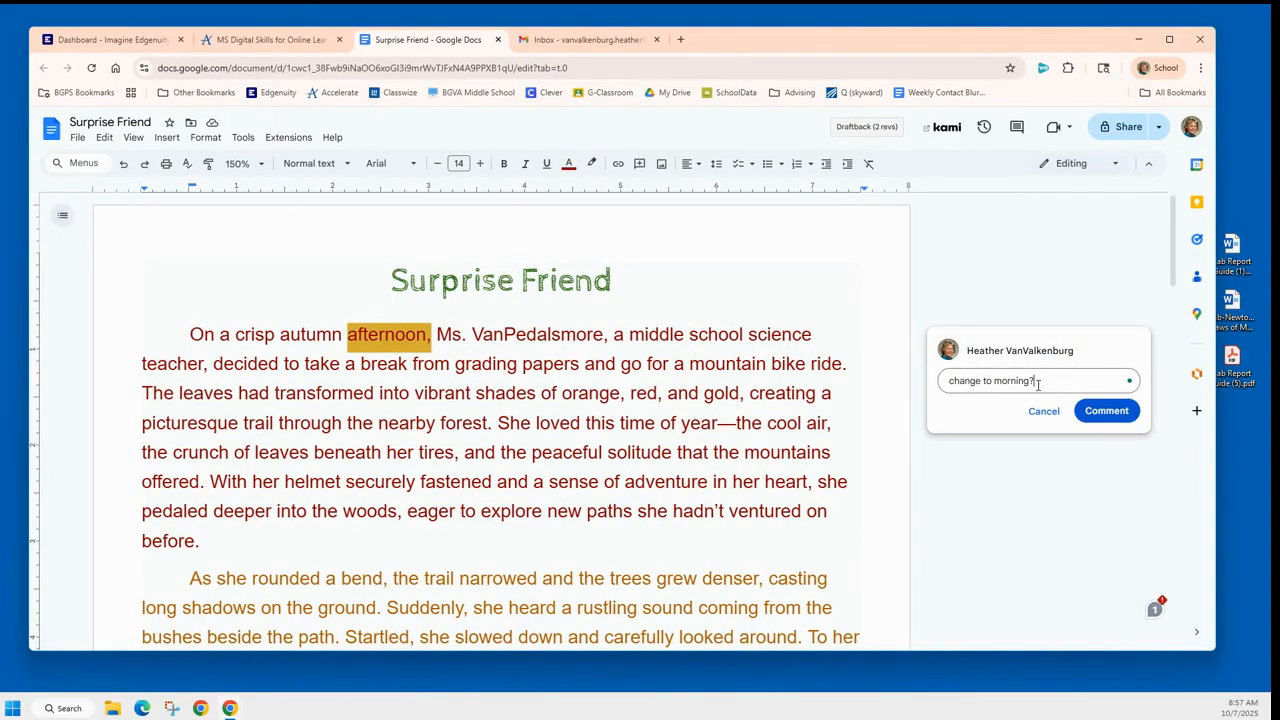
click(1105, 409)
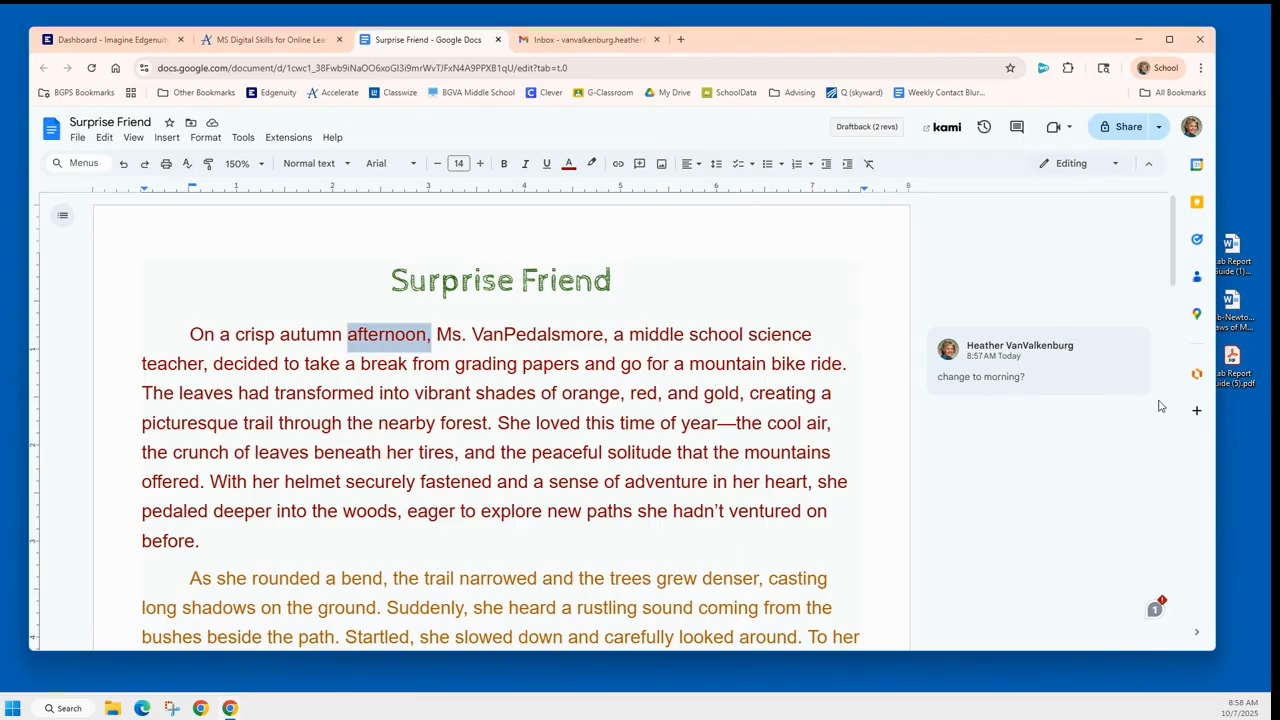
Add the comment "Do the have a name?" to the whole title "Surprise Friend"
drag(391, 281, 615, 276)
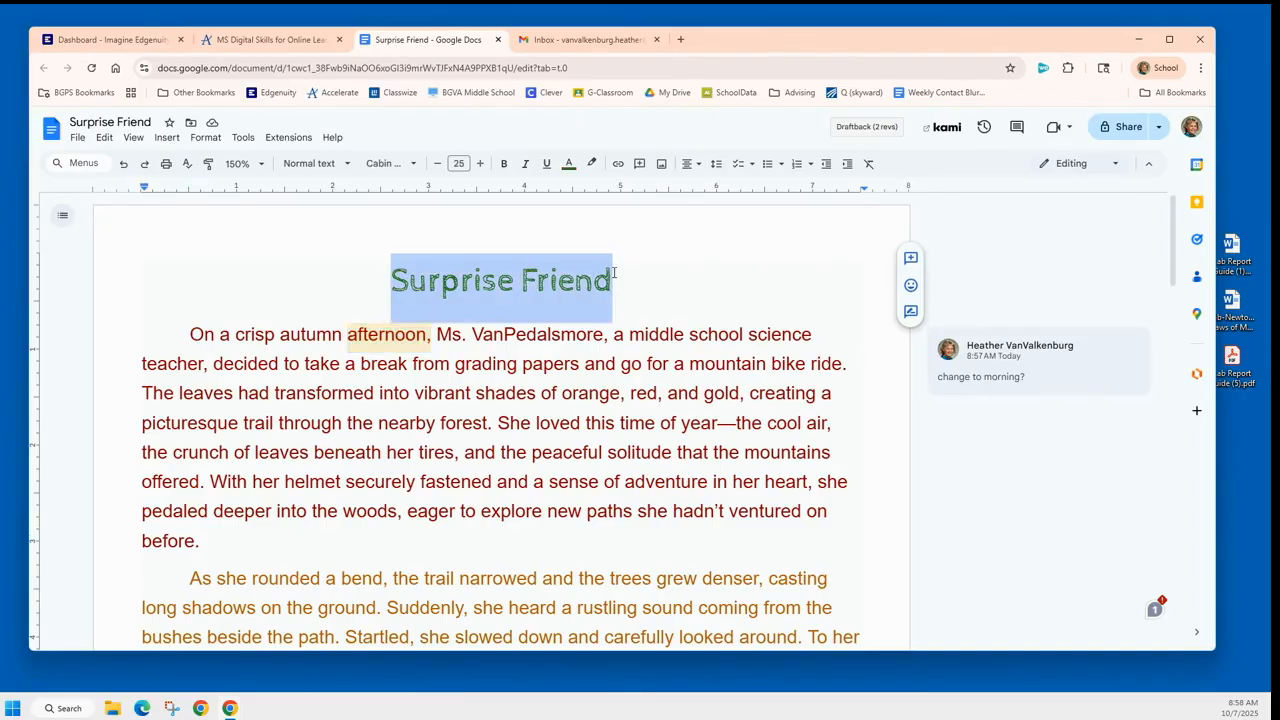
click(639, 165)
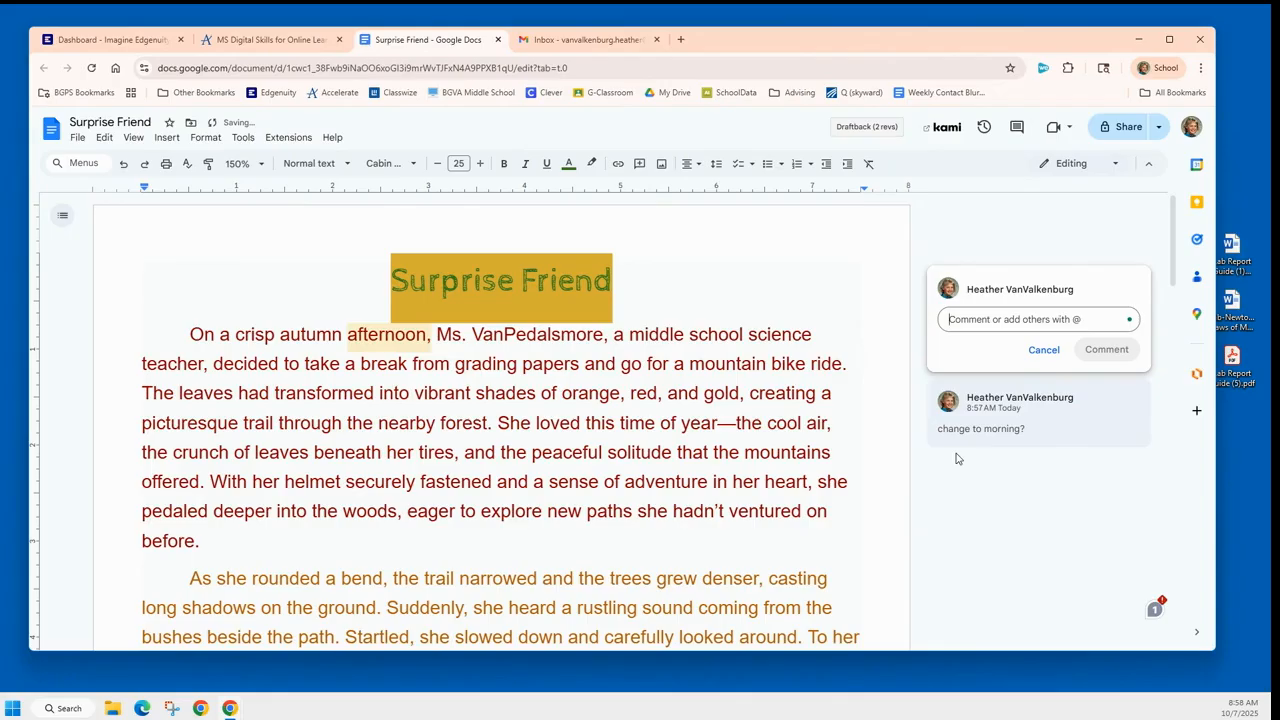
text(Do the have a name?)
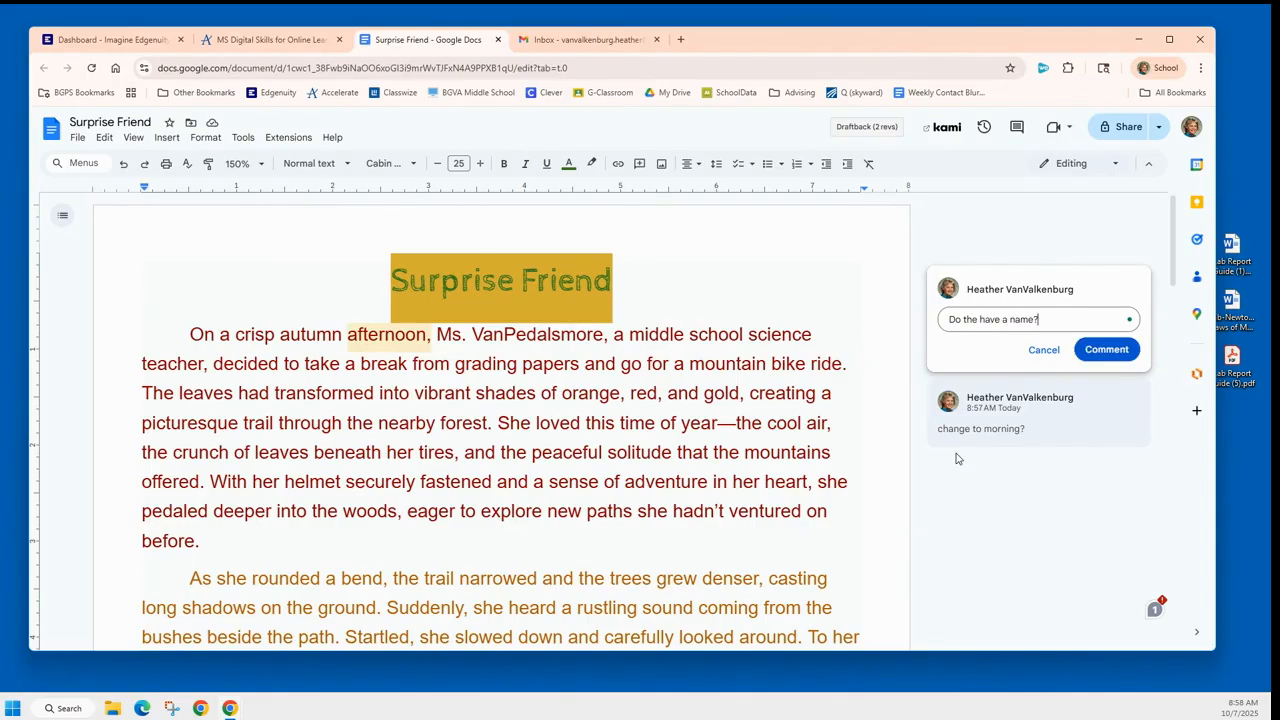
click(1106, 349)
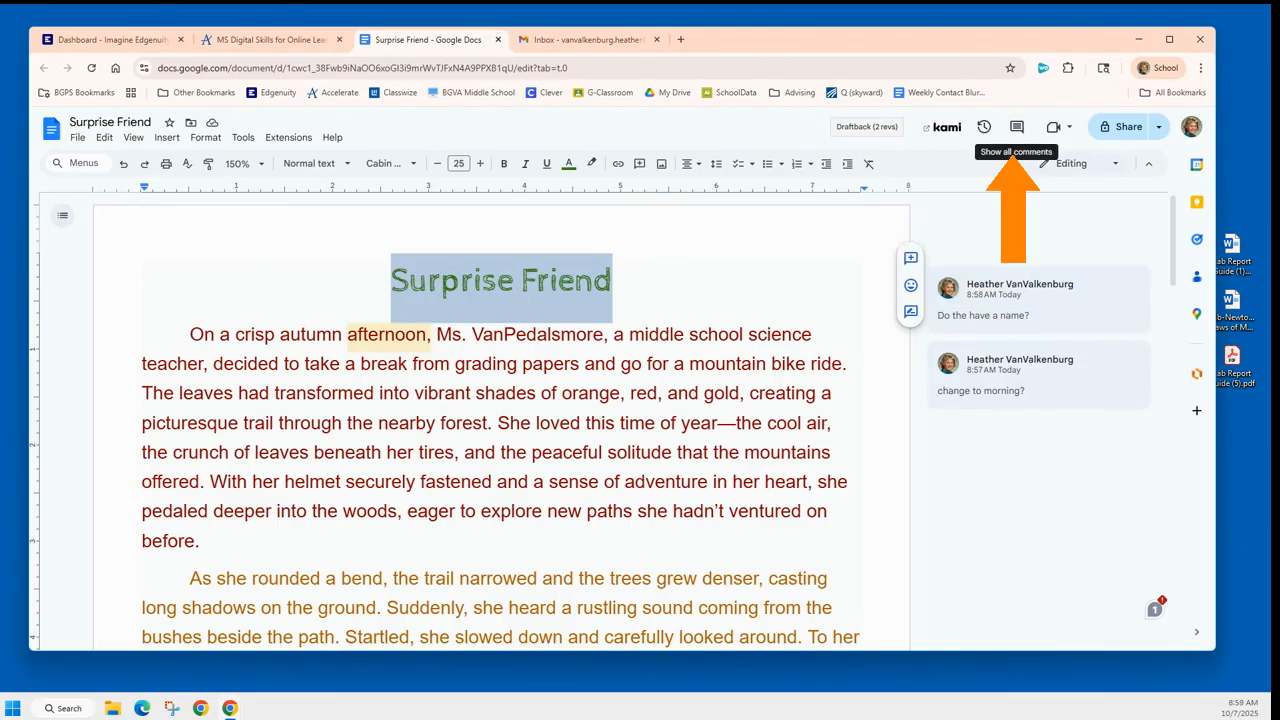
Mark the comments on the title and on "afternoon," as resolved, and review them in the list of all comments
click(1103, 289)
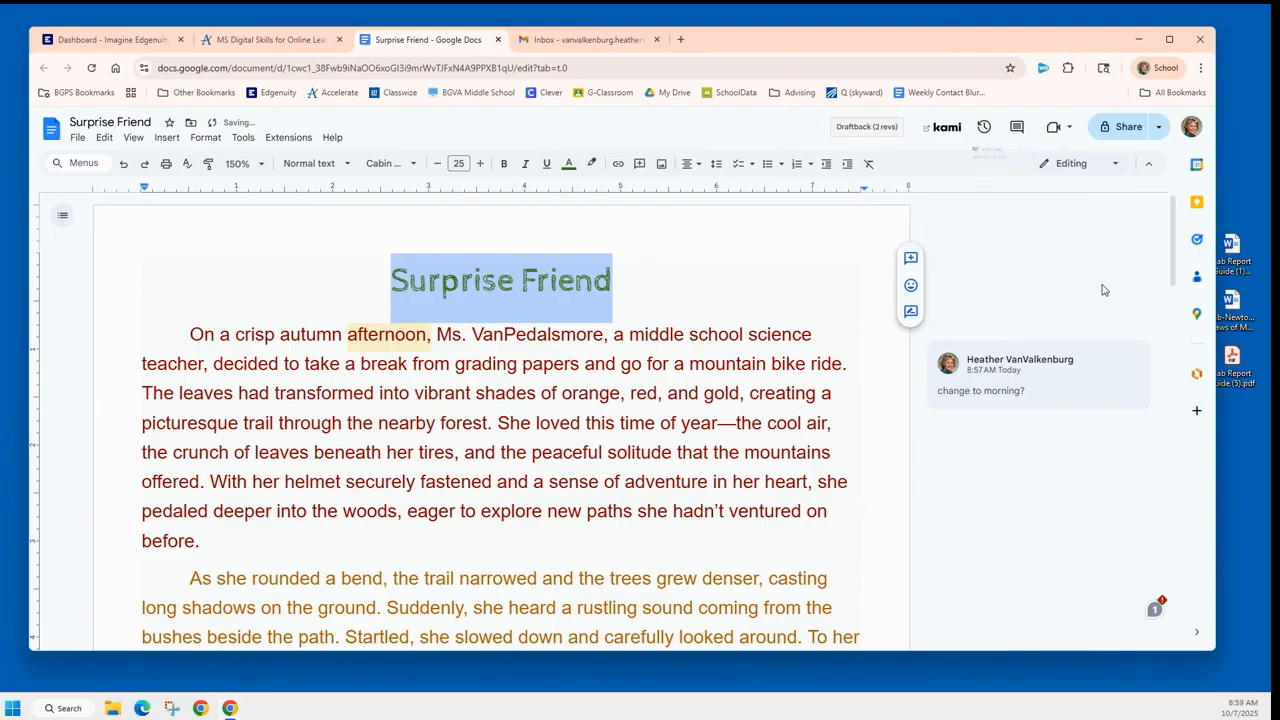
click(1096, 350)
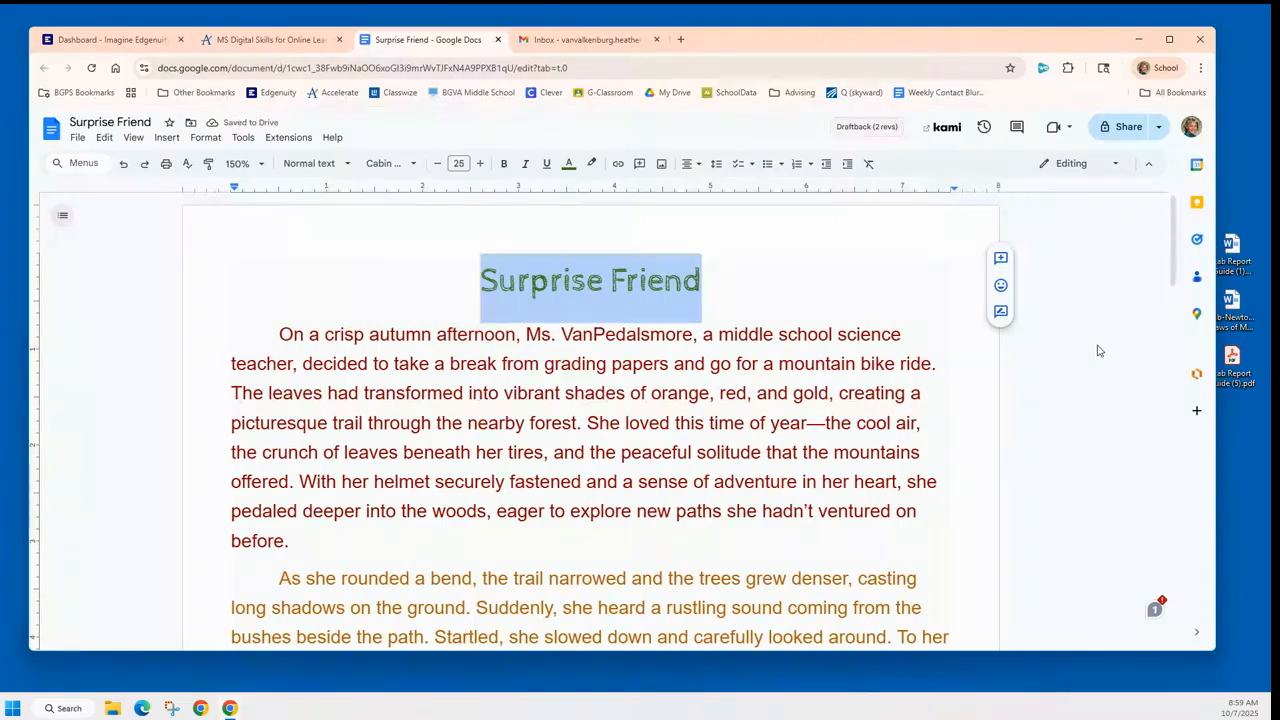
click(1016, 128)
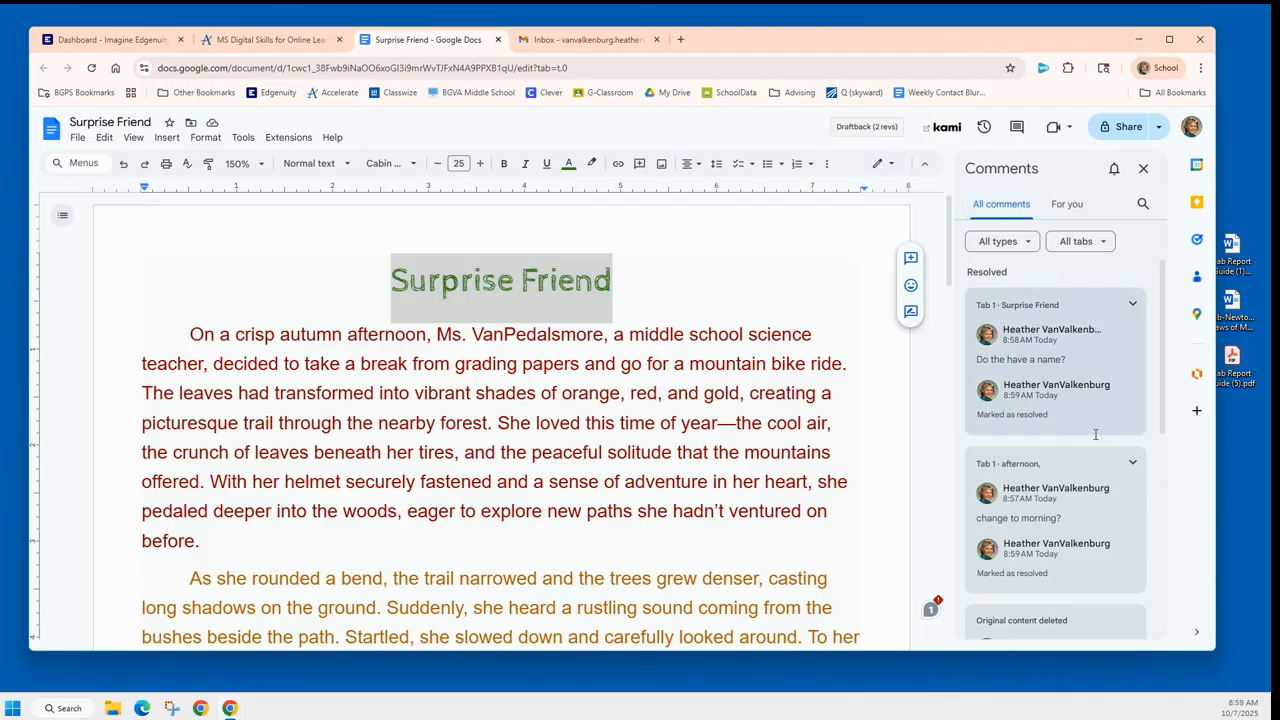
scroll(1085, 466, down, 5)
scroll(1085, 466, up, 5)
click(1143, 168)
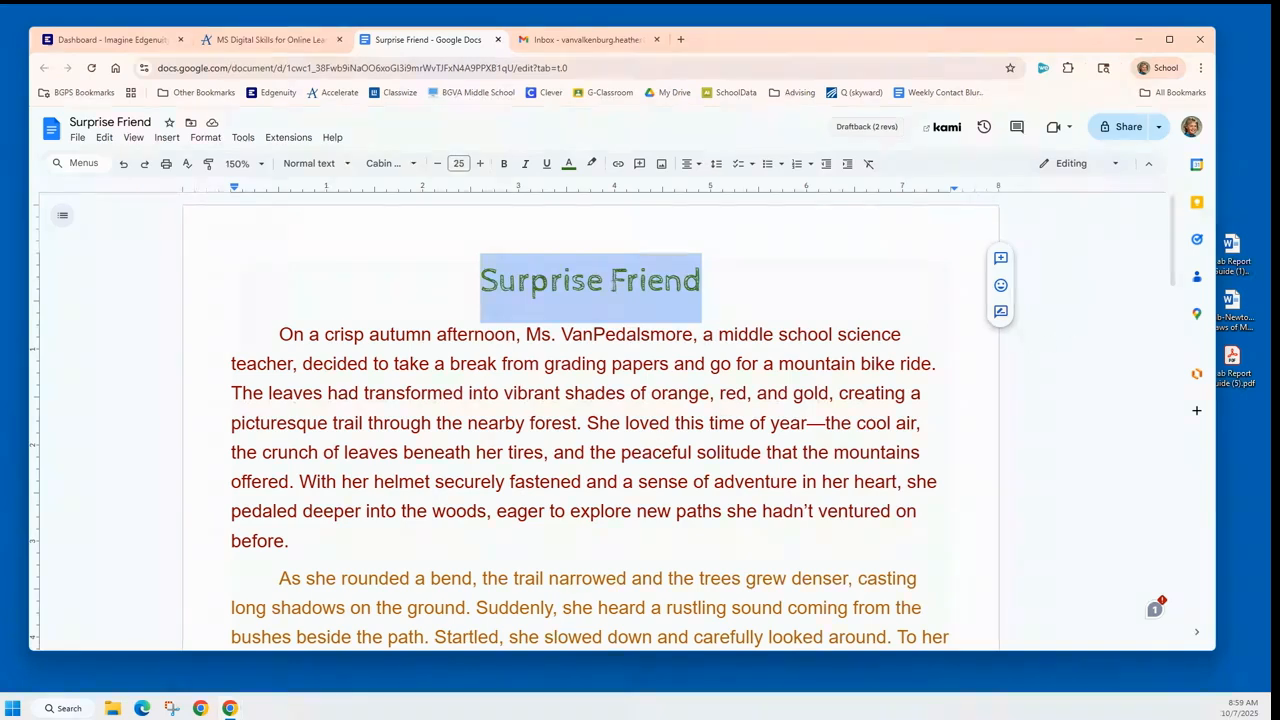
Add the comment "Is this a friend" to the word "Friend" in the title and open its thread
click(697, 287)
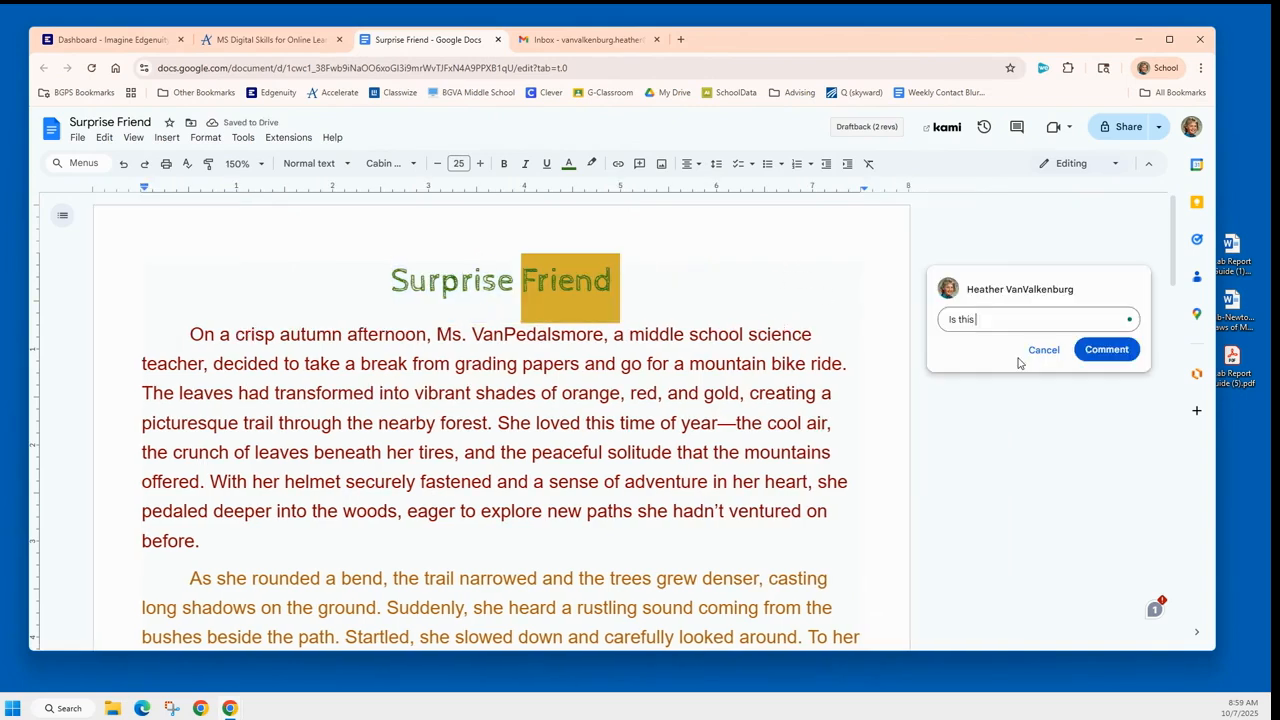
text(a f)
text(riend)
click(1106, 349)
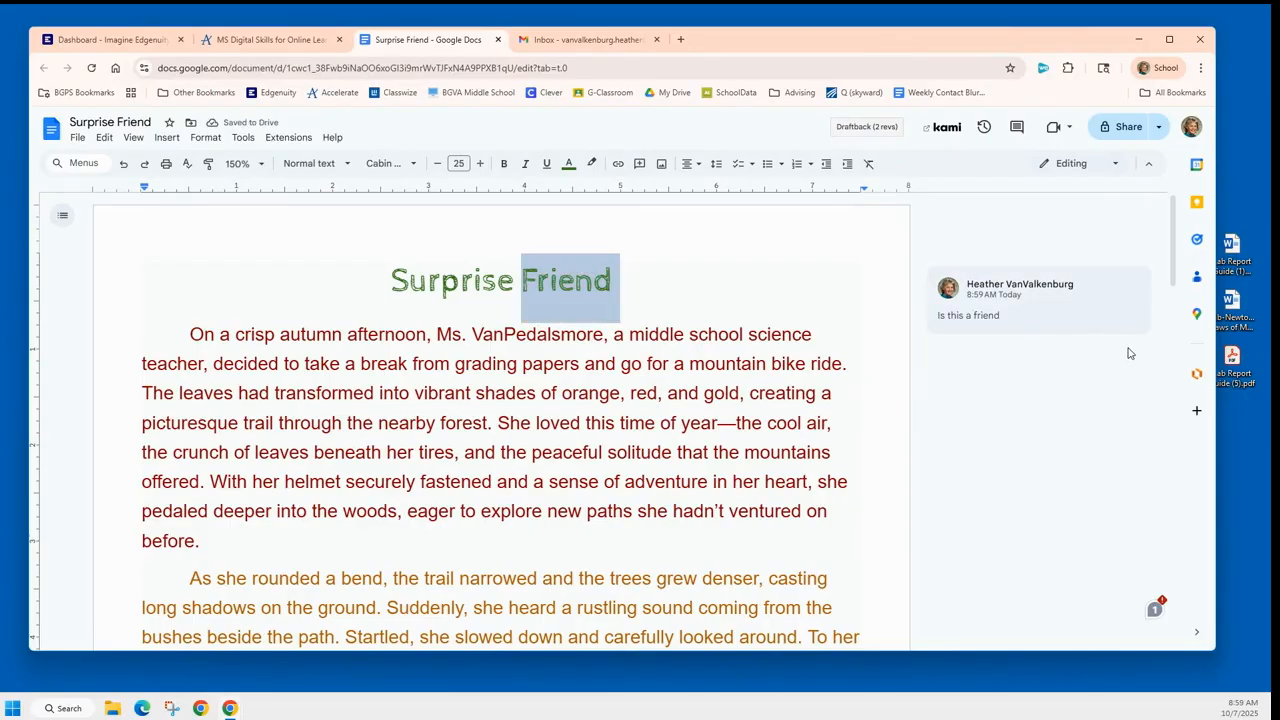
mouse_move(1110, 328)
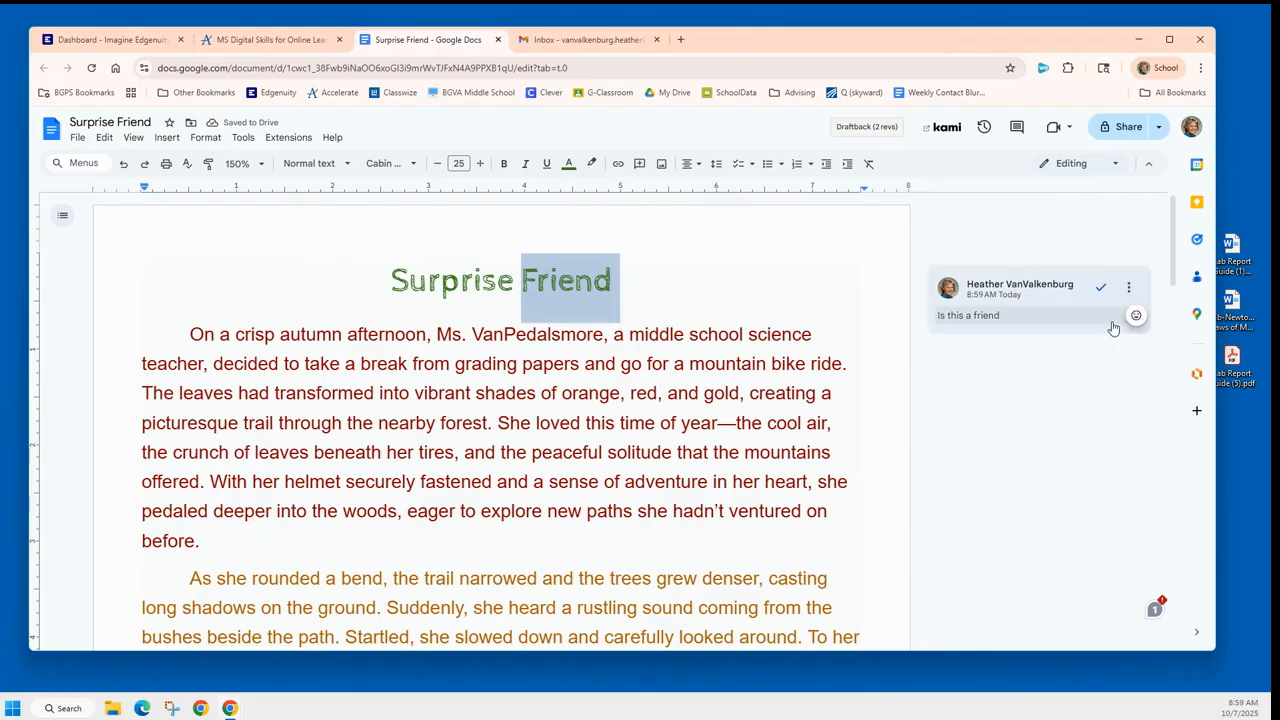
click(1050, 304)
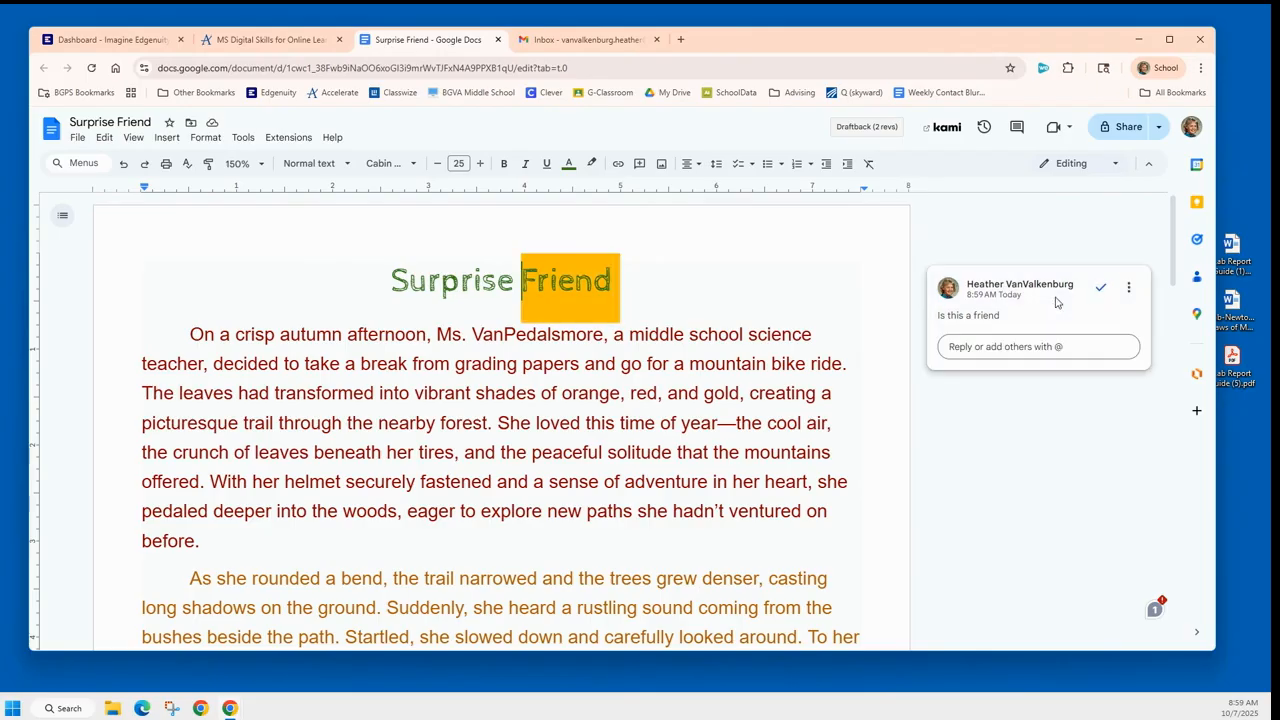
click(990, 348)
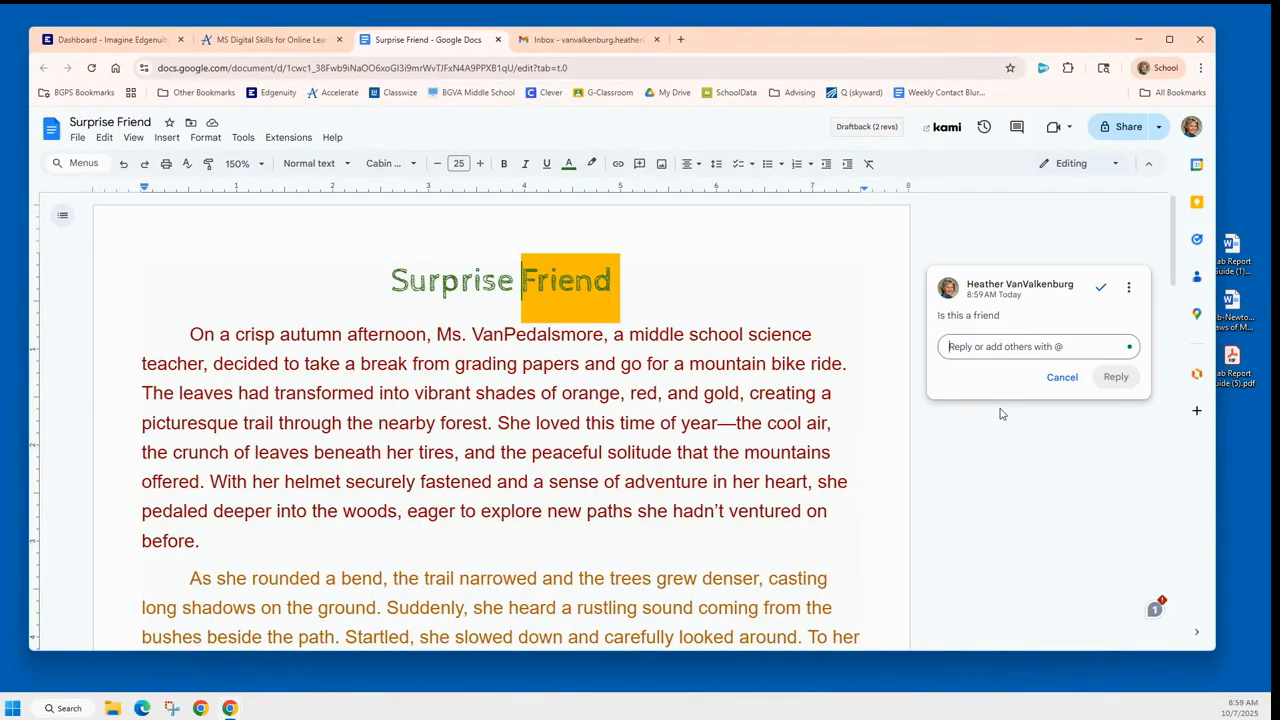
text(@sm)
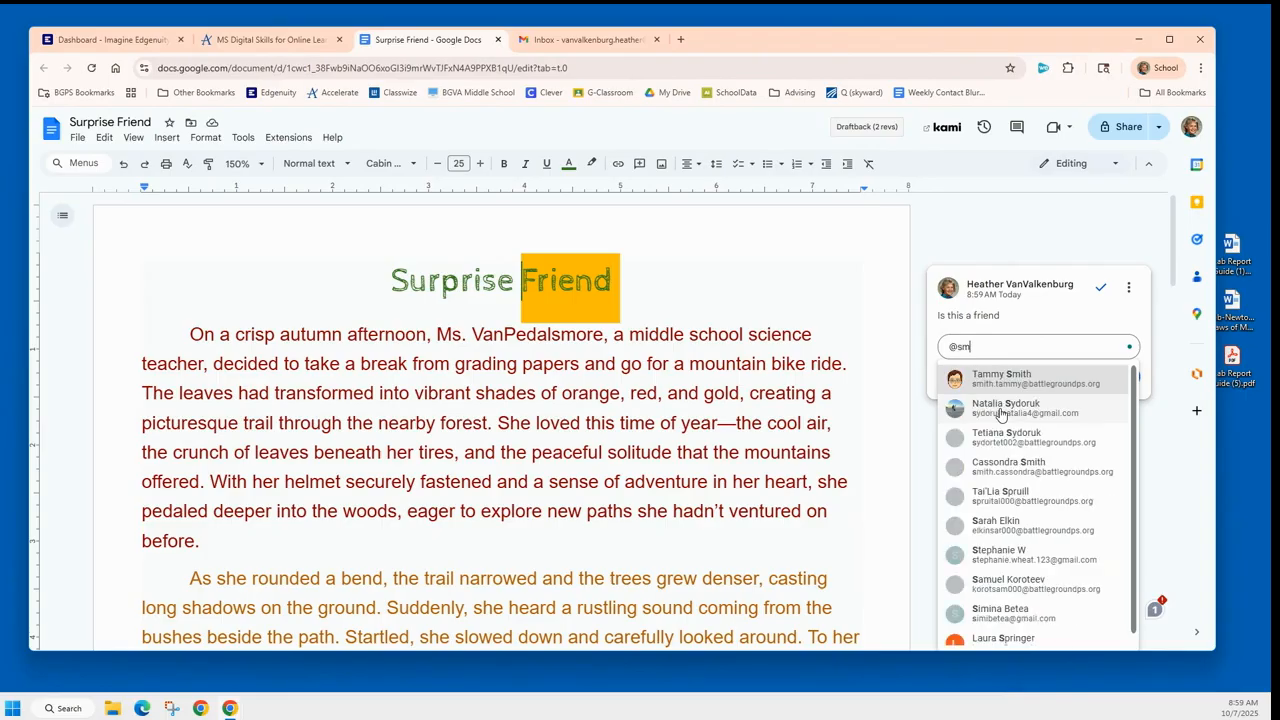
key(Return)
text(will you look at this)
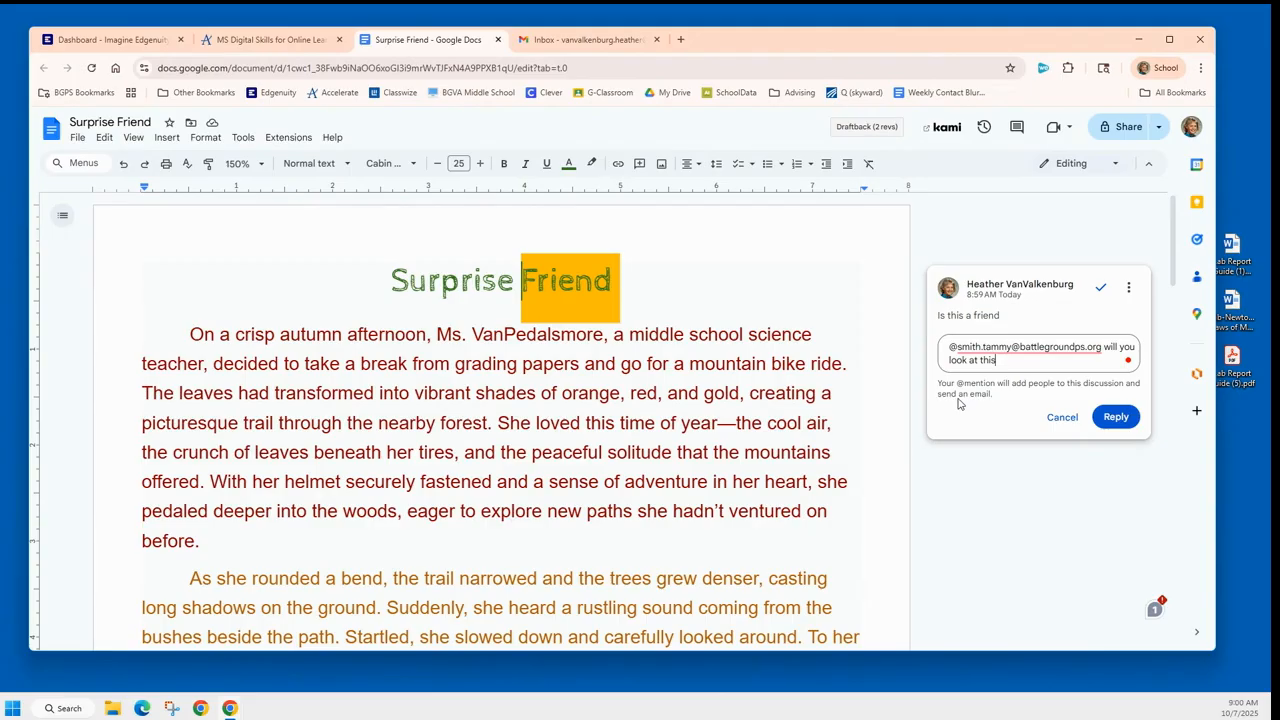
click(1064, 416)
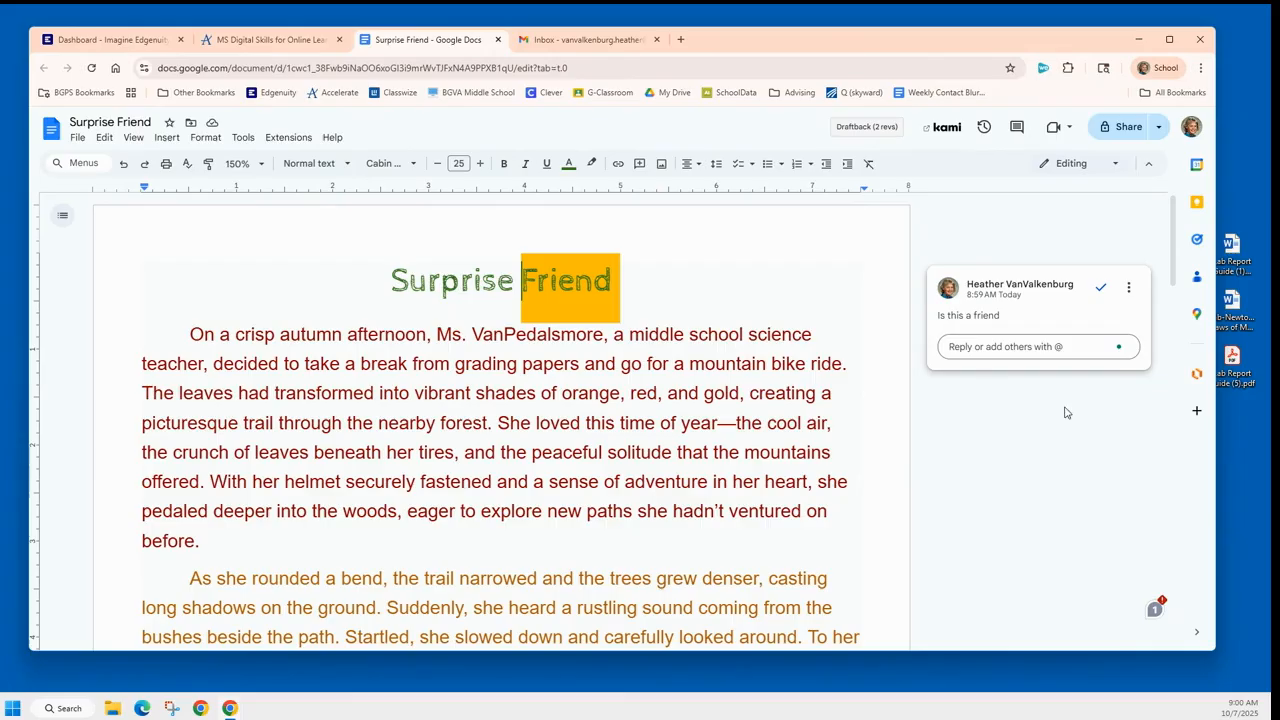
Post the reply "possibly?" to the comment on "Friend" and look at the reply's edit and delete options
click(1040, 346)
text(ps)
key(BackSpace)
text(oo)
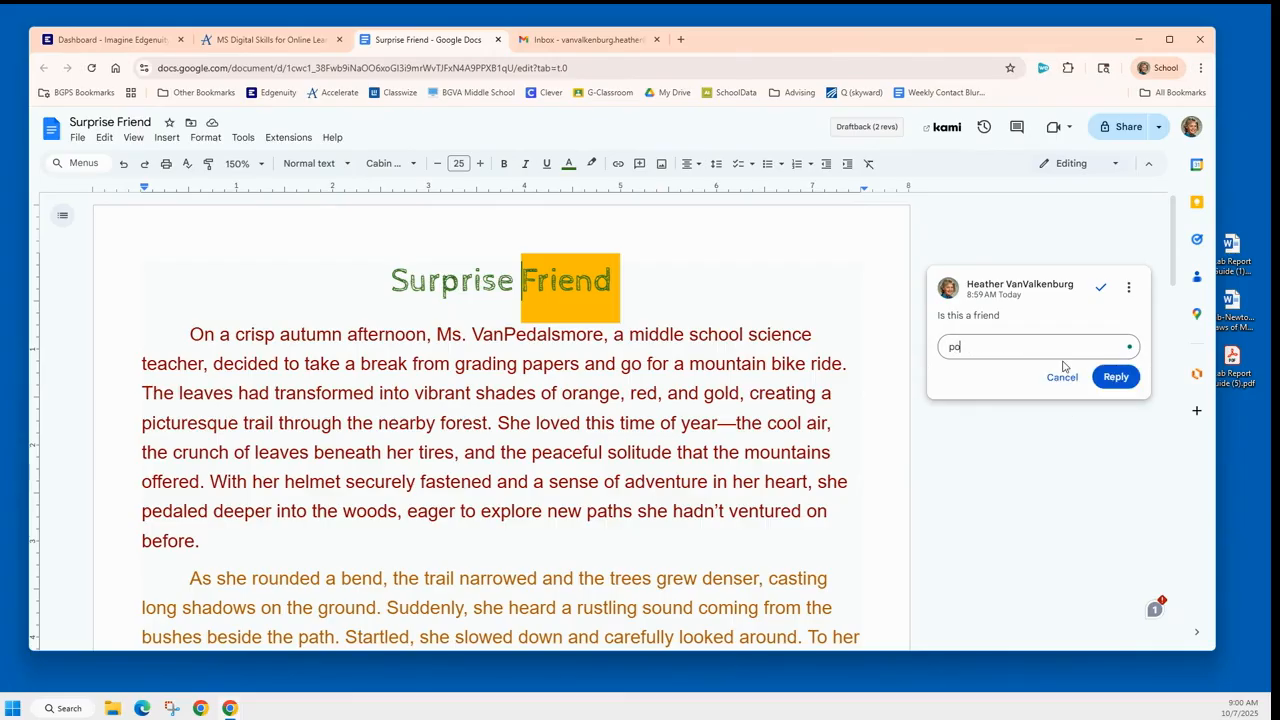
key(BackSpace)
text(ssibly?)
click(1114, 378)
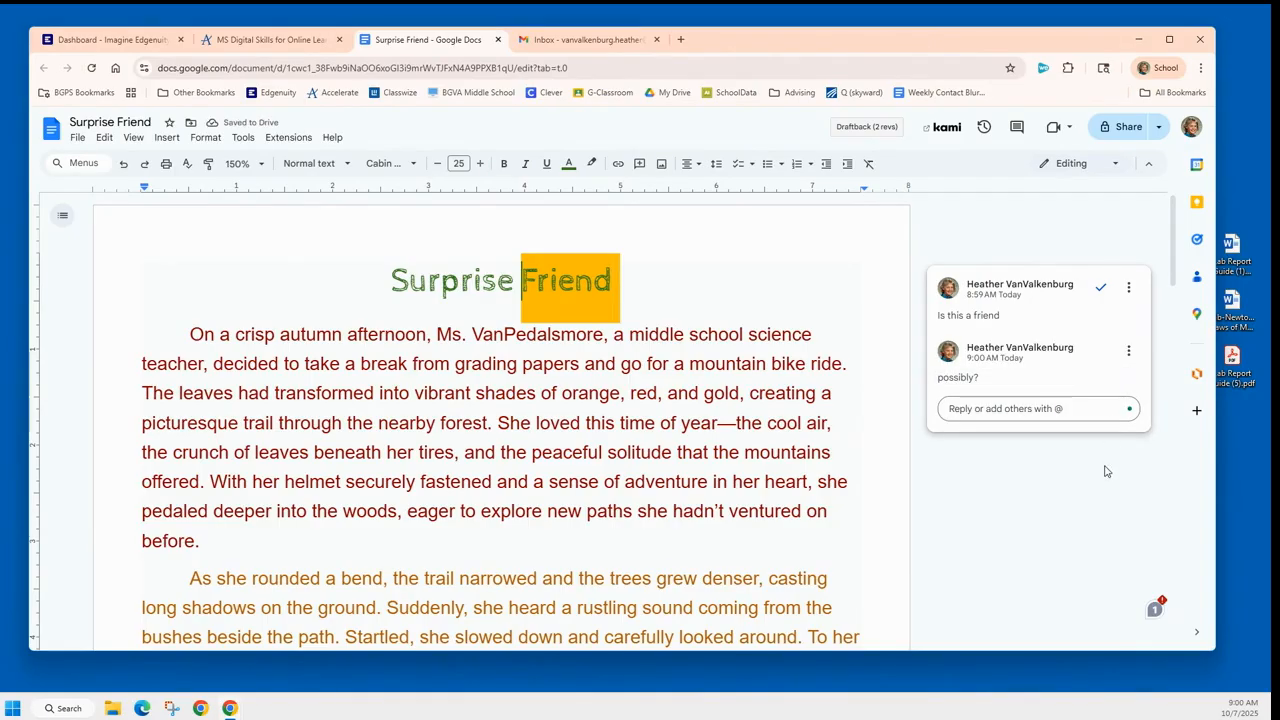
click(1127, 354)
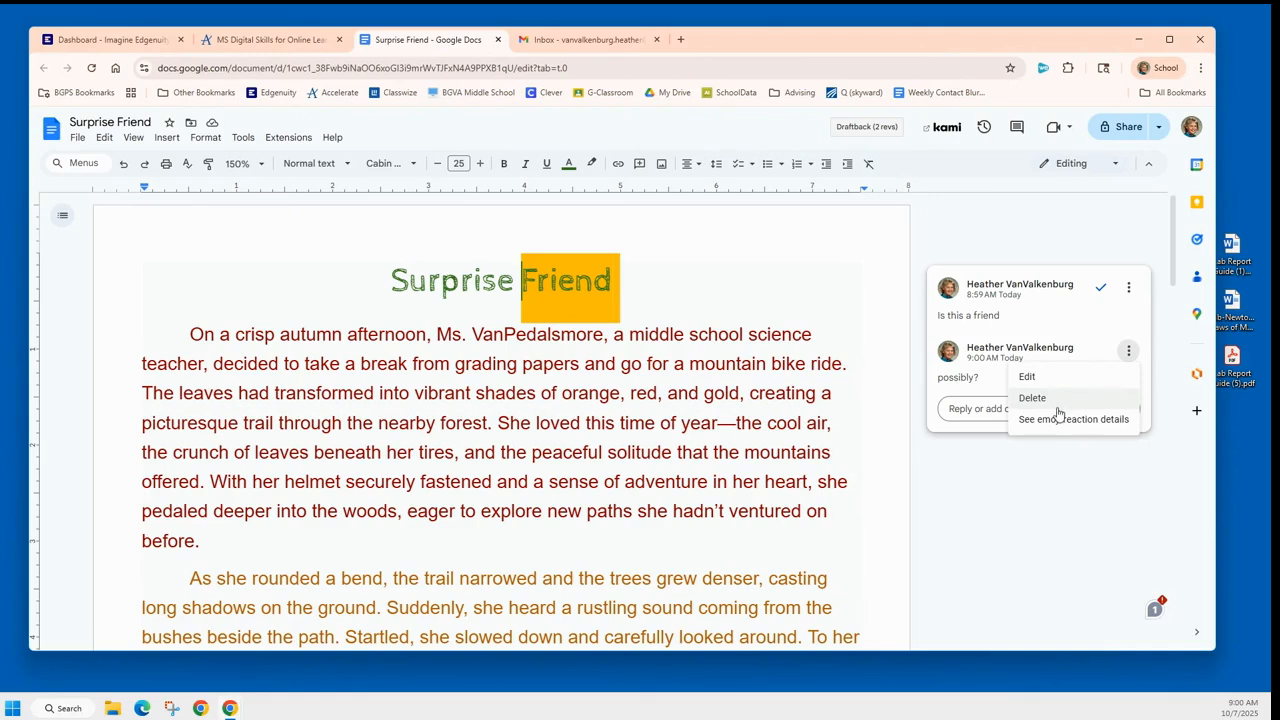
click(1060, 480)
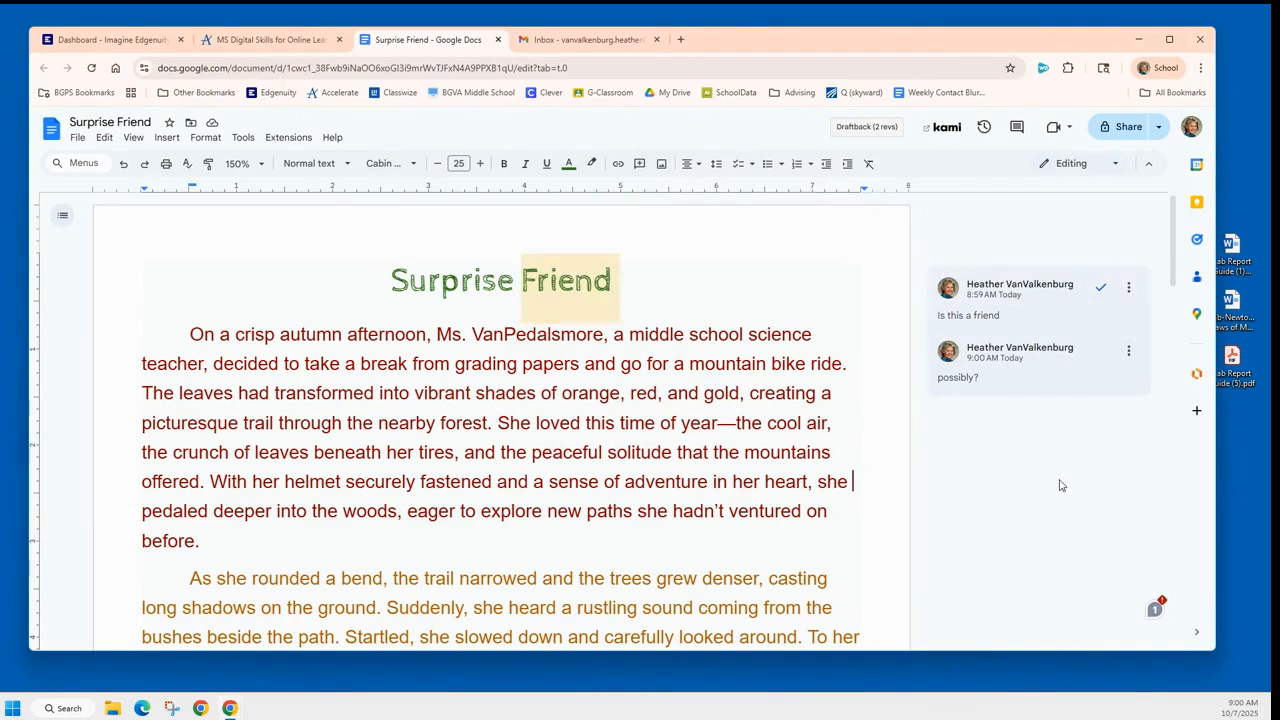
Add a smiling-face emoji reaction to the word "science" in the first paragraph
drag(750, 337, 836, 337)
click(910, 338)
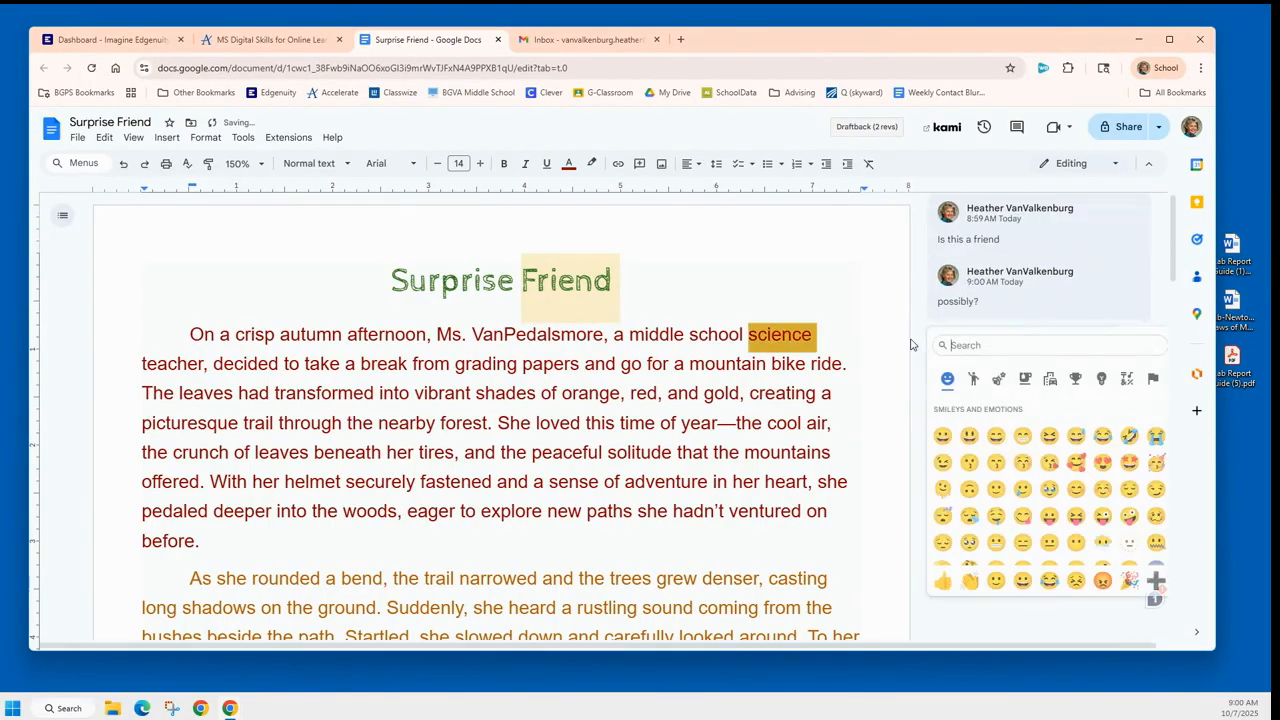
click(1076, 484)
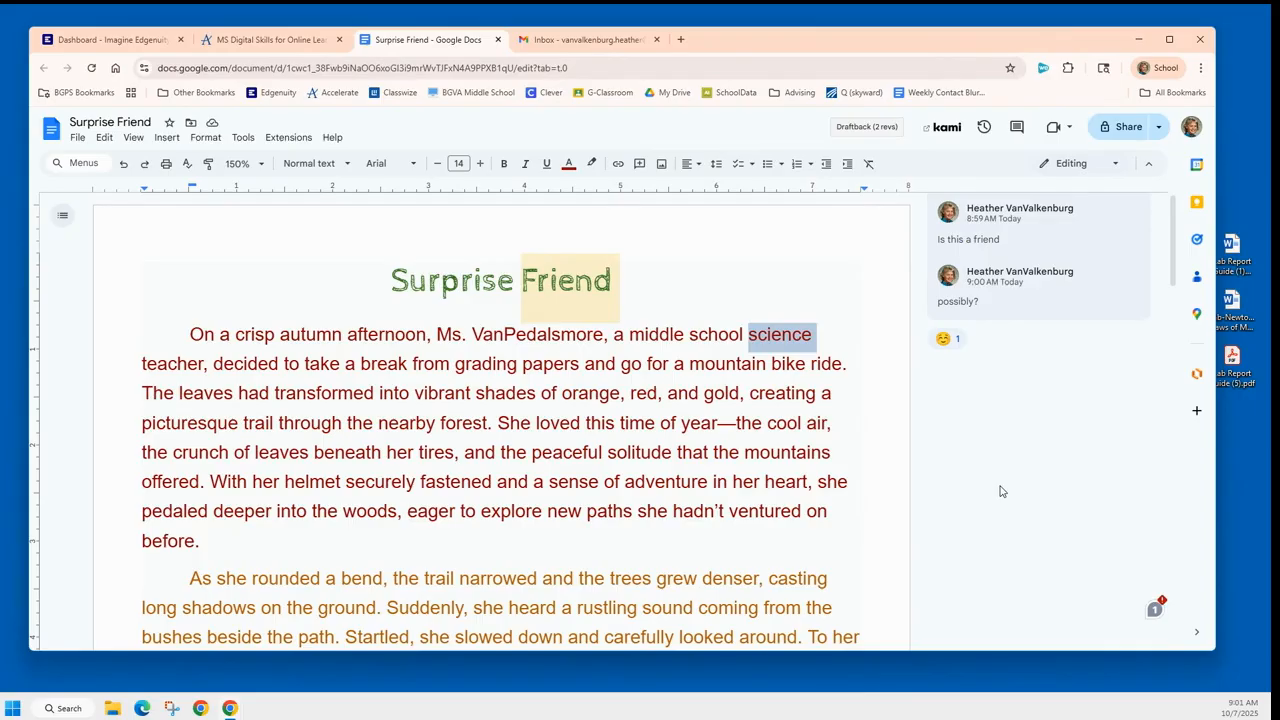
Set the document's general access to Battle Ground Public Schools and open the access role options for that group
click(1126, 127)
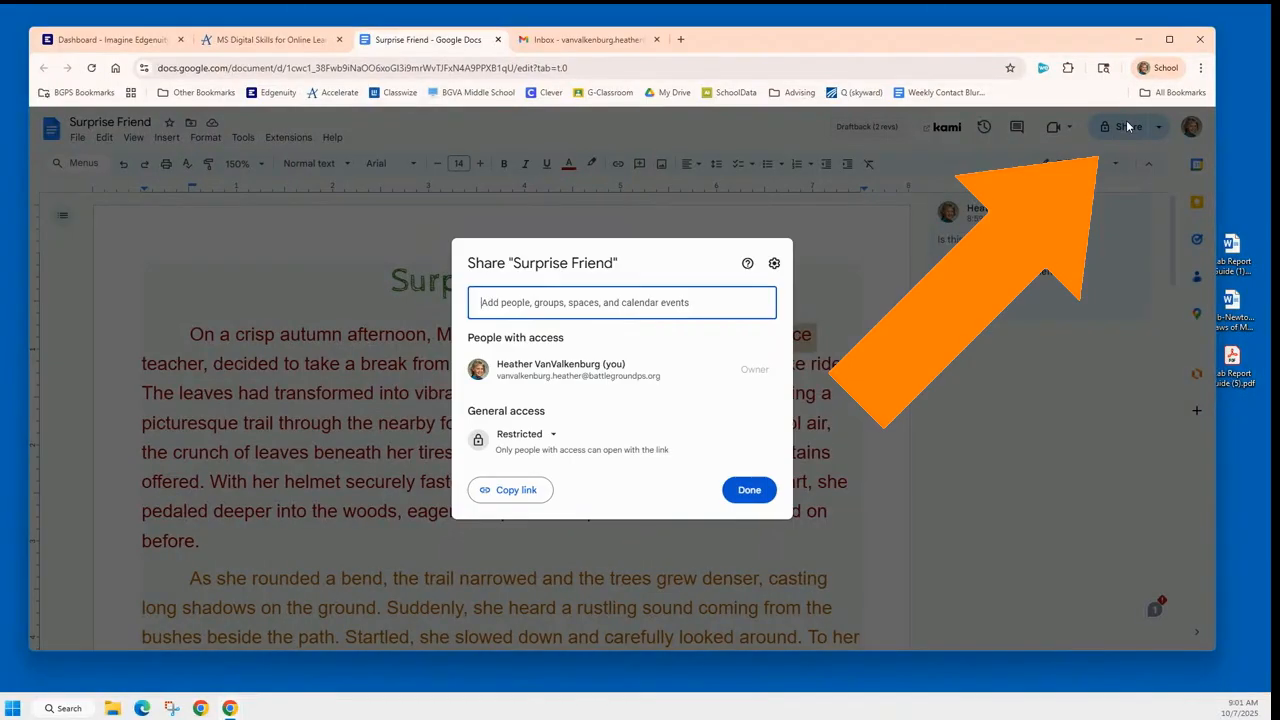
click(526, 433)
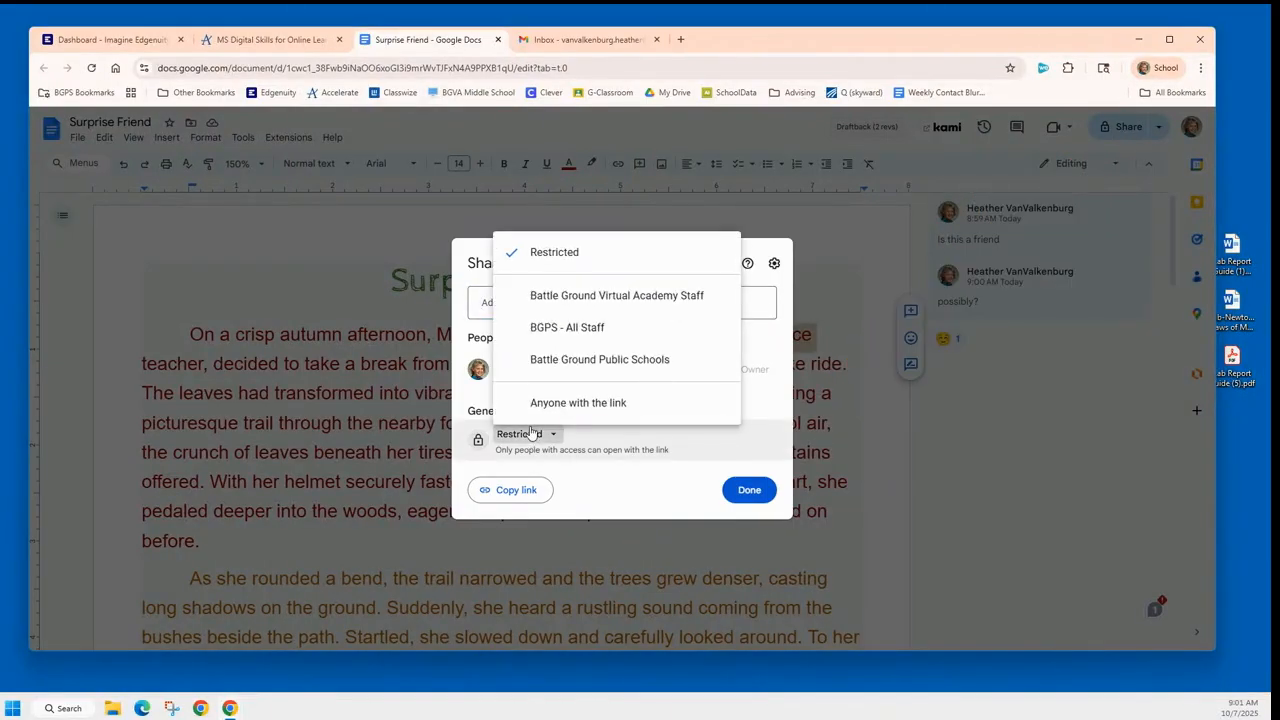
click(542, 360)
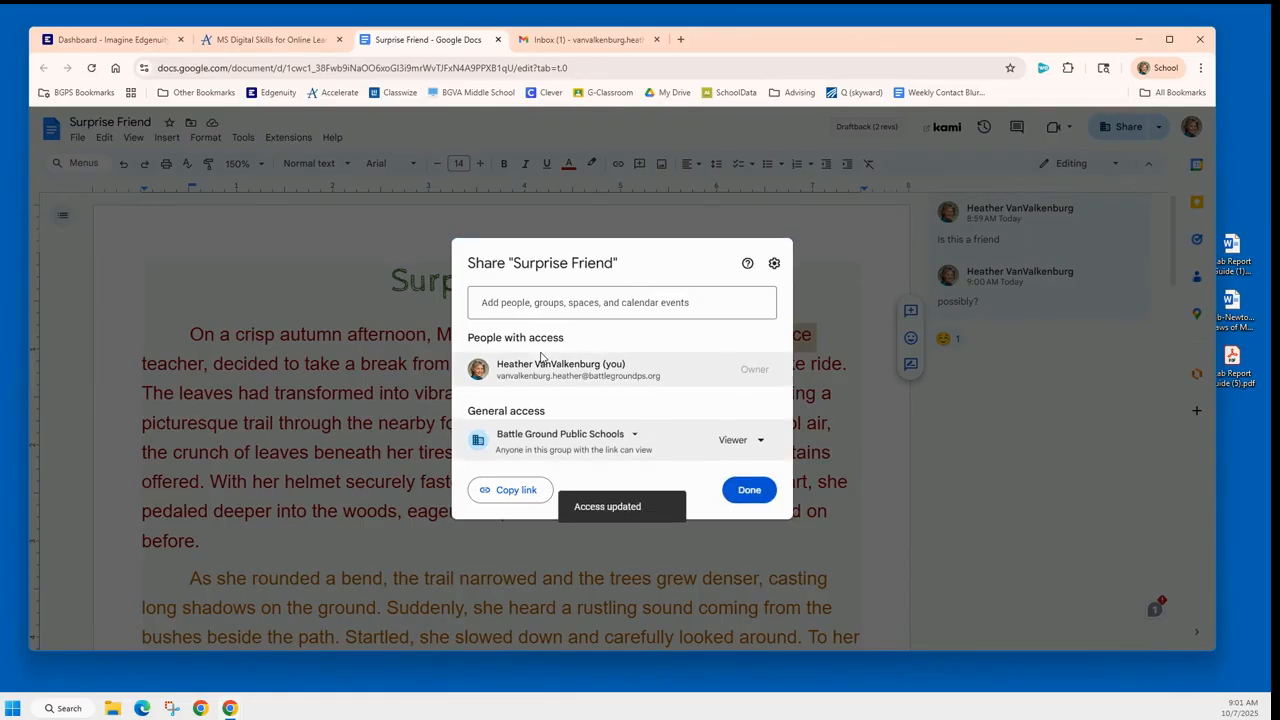
click(728, 441)
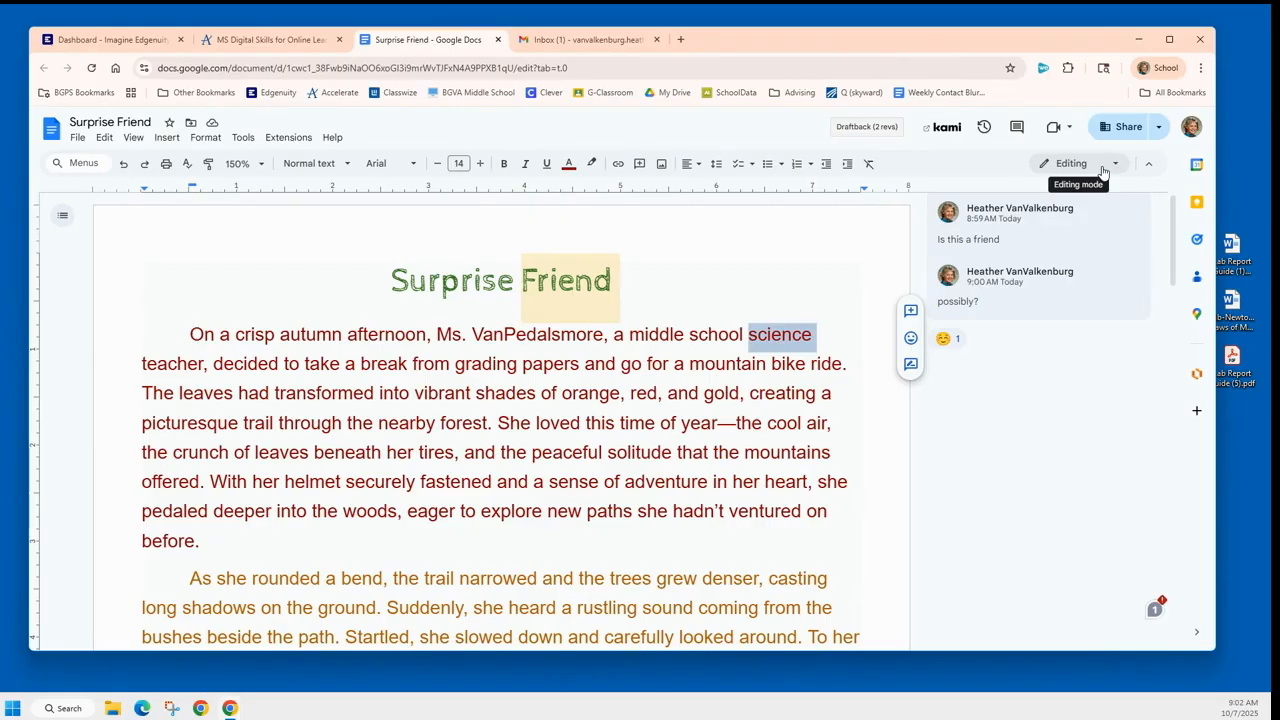
Switch to Suggesting mode and add the comment "how did you know?" to "didn't seem aggressive" in the third paragraph
click(1116, 165)
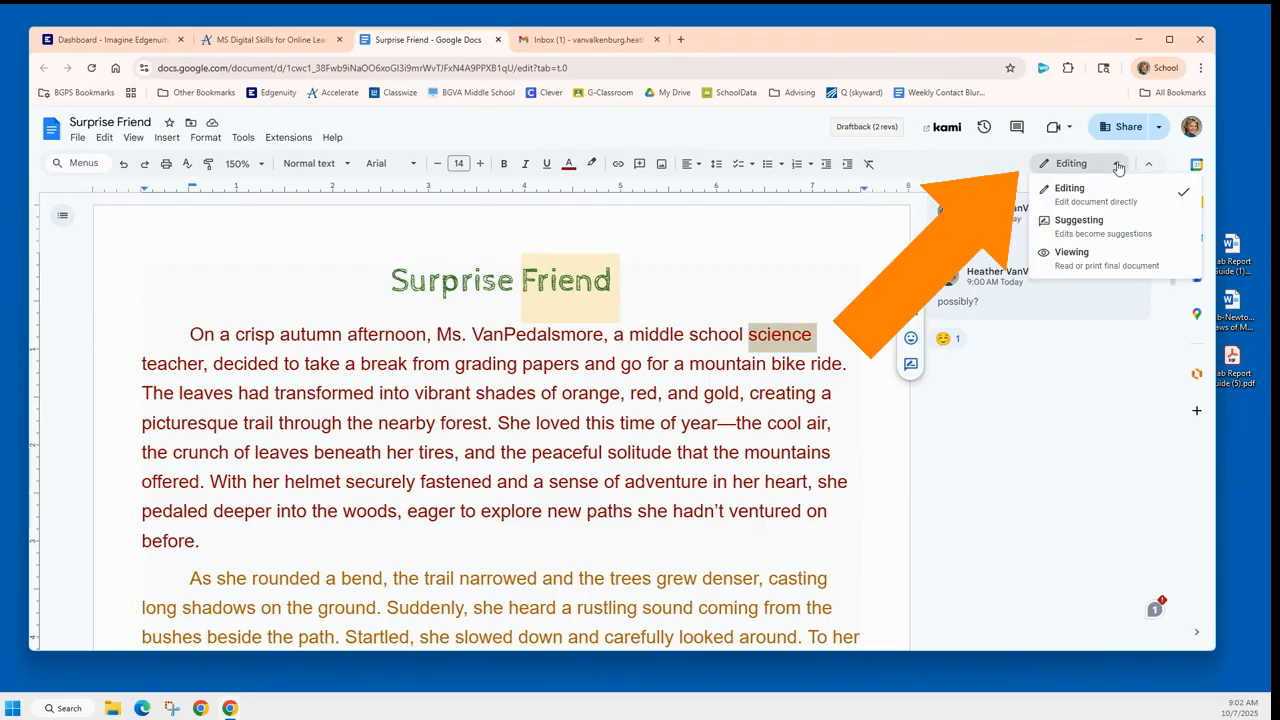
click(1083, 232)
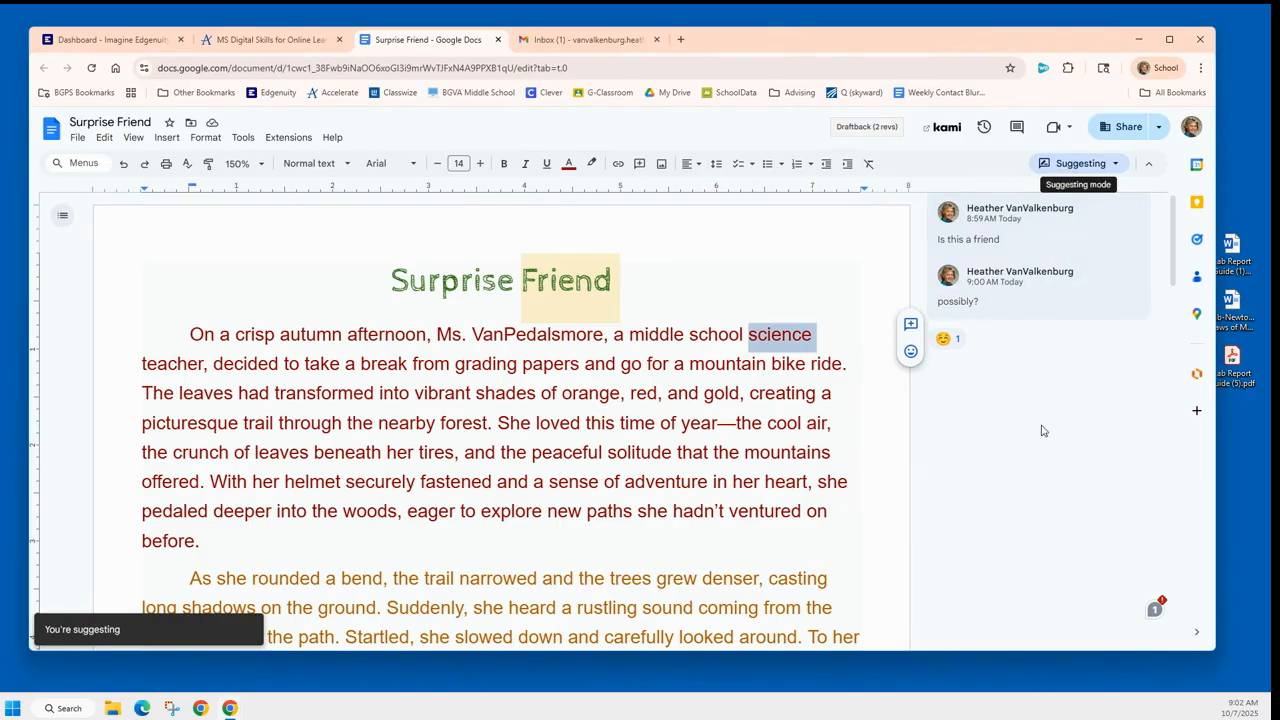
scroll(1040, 440, down, 3)
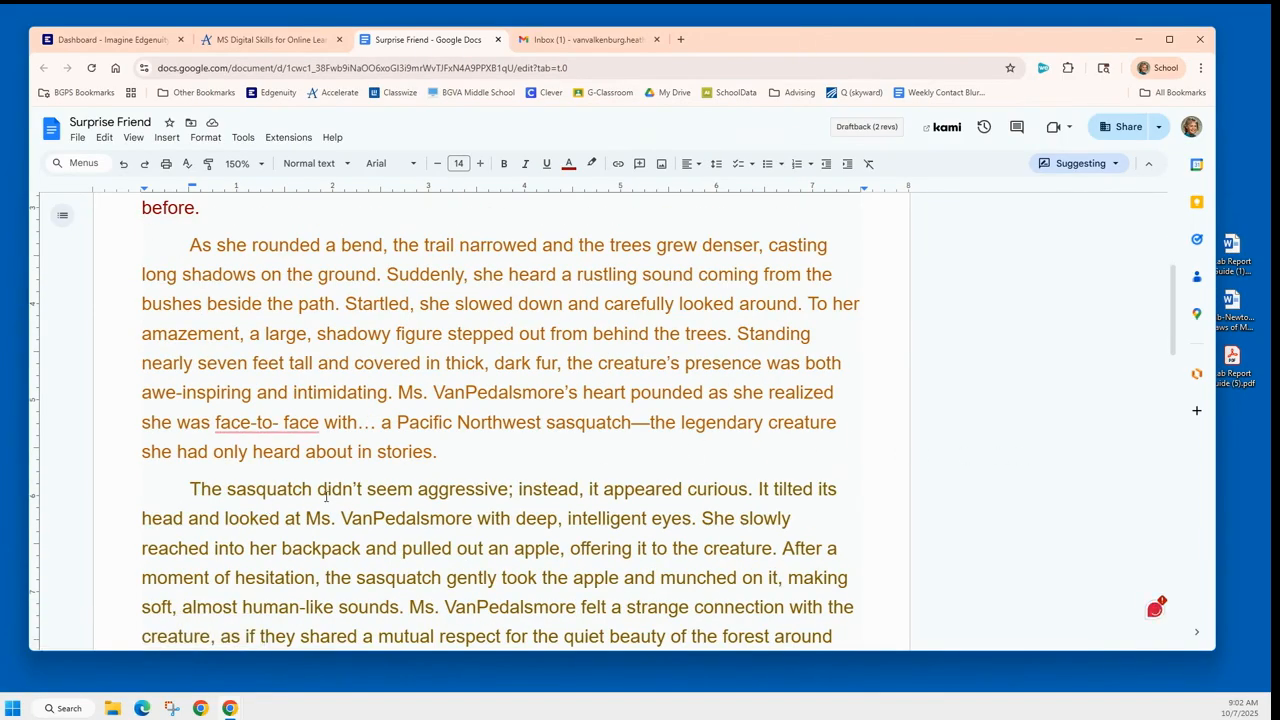
drag(318, 488, 509, 485)
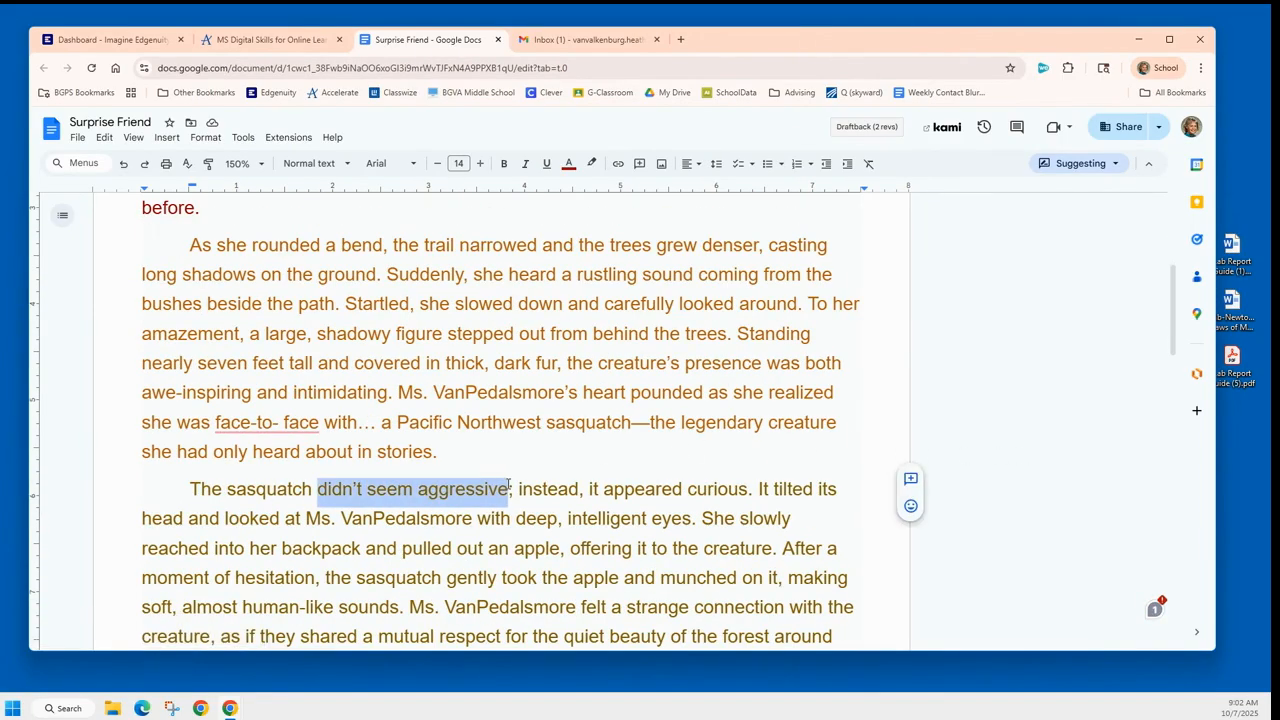
Suggest adding ", soft fur, and shy smile" after "deep, intelligent eyes" in the third paragraph
click(695, 518)
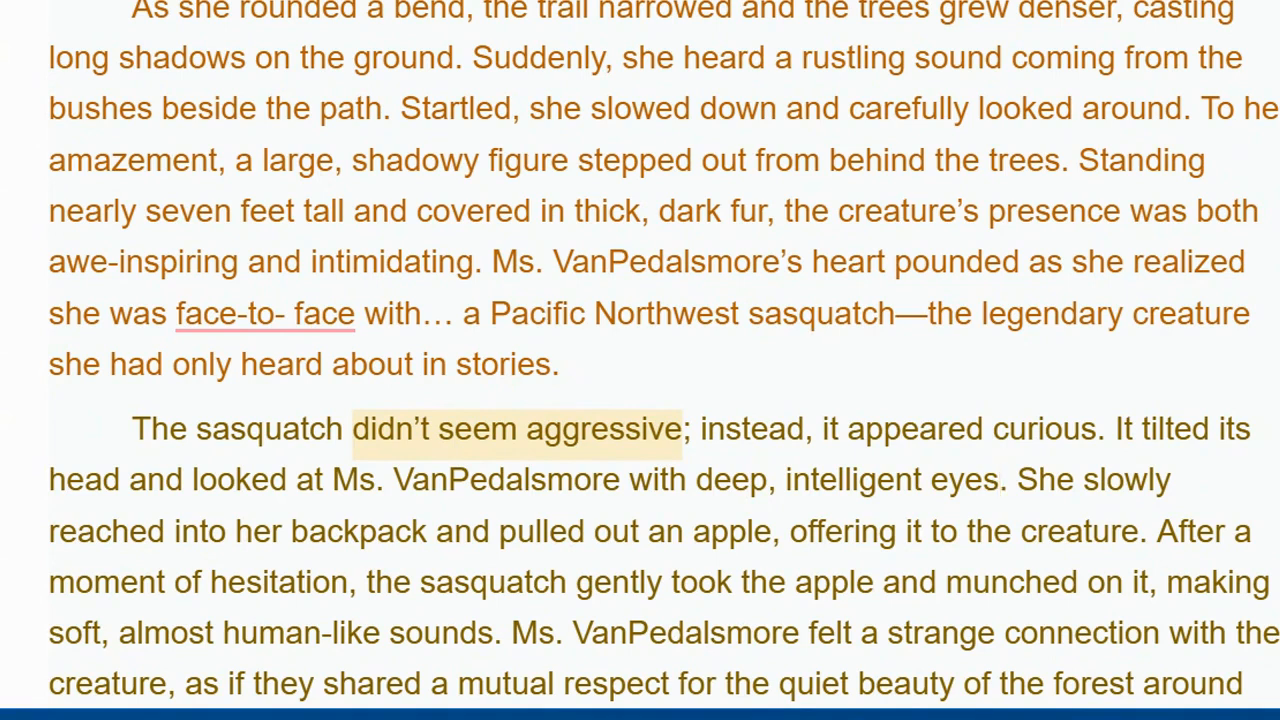
text(, )
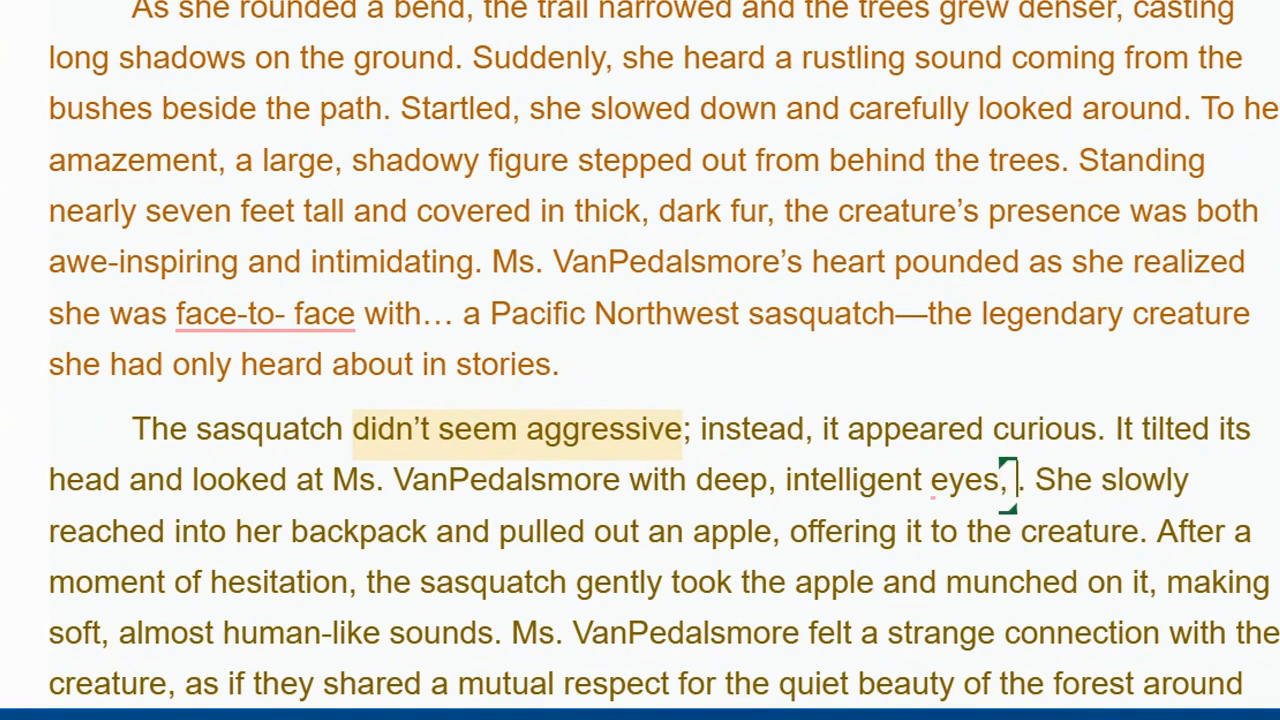
text(soft)
text( fur)
text(, and)
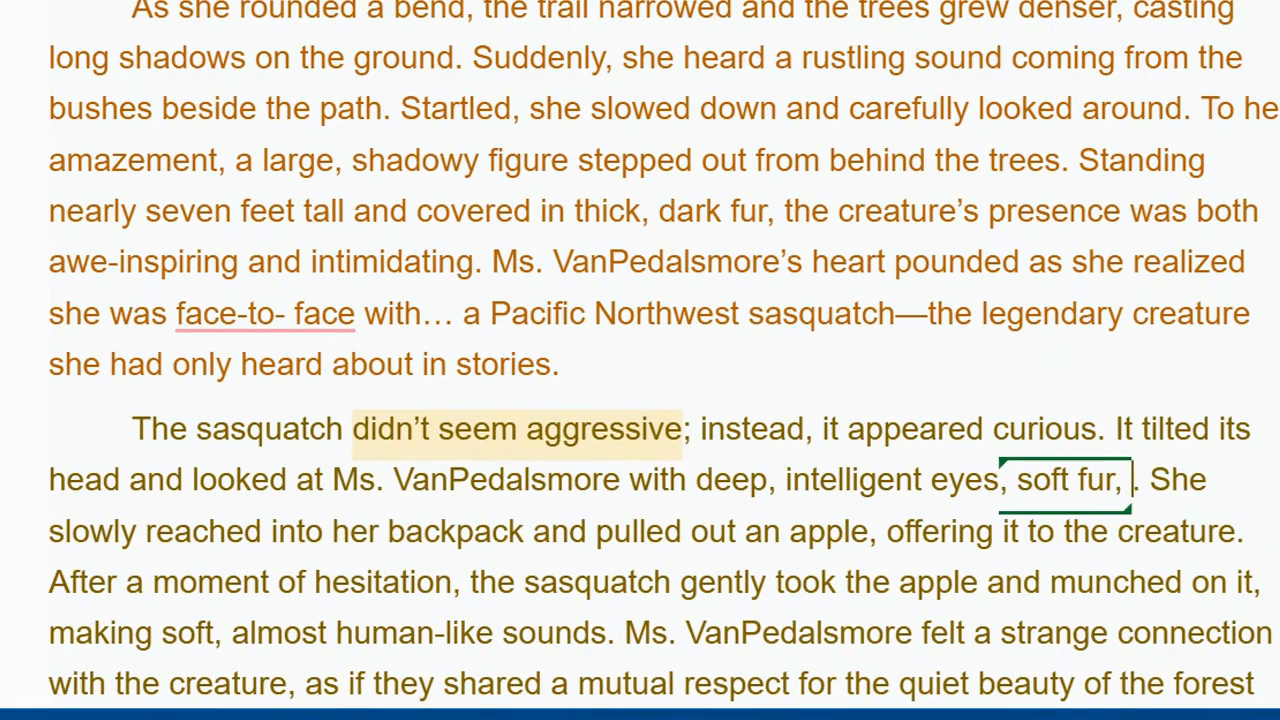
text( shy s)
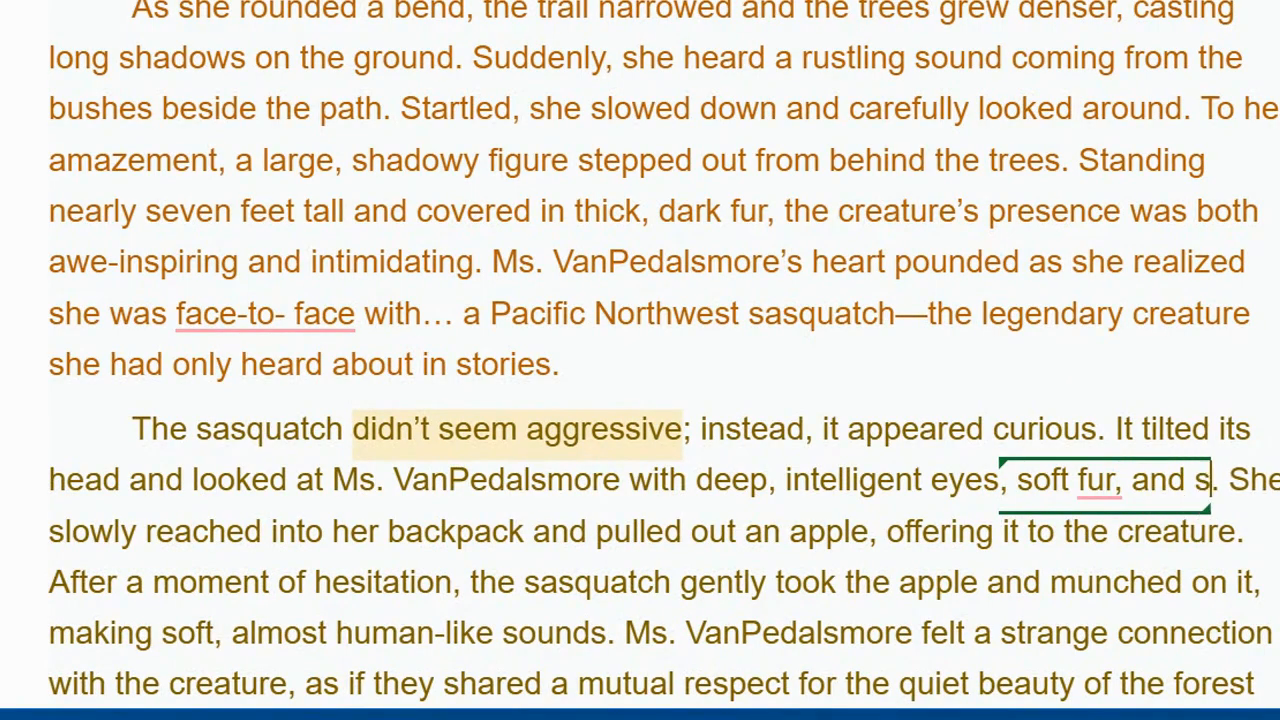
text(mile)
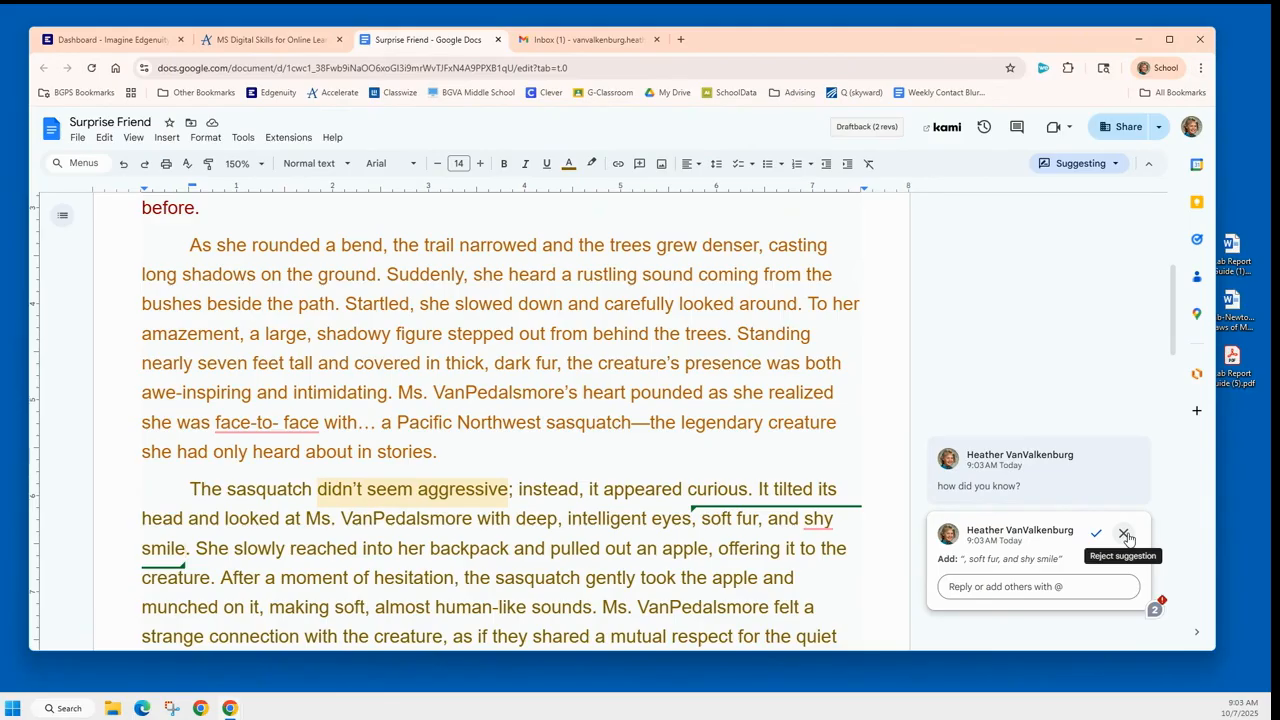
Post the reply "why do I need this?" to the suggested addition about the soft fur and shy smile
click(1009, 587)
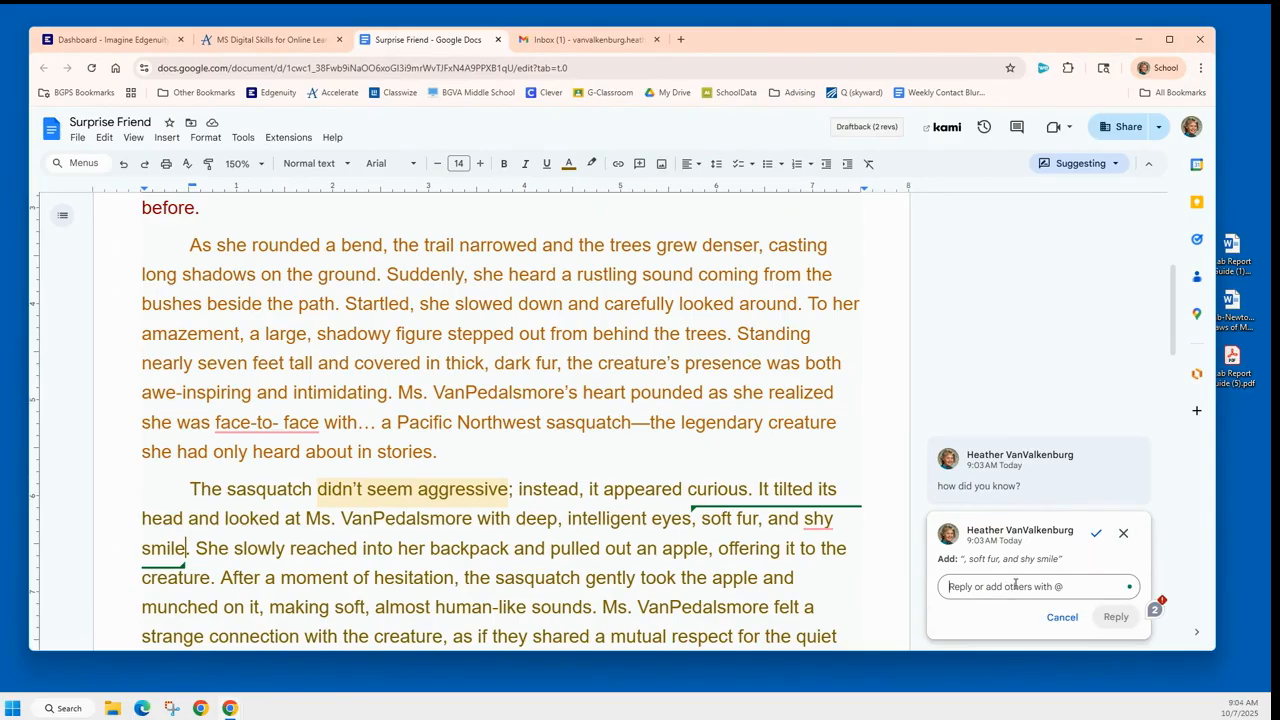
text(why)
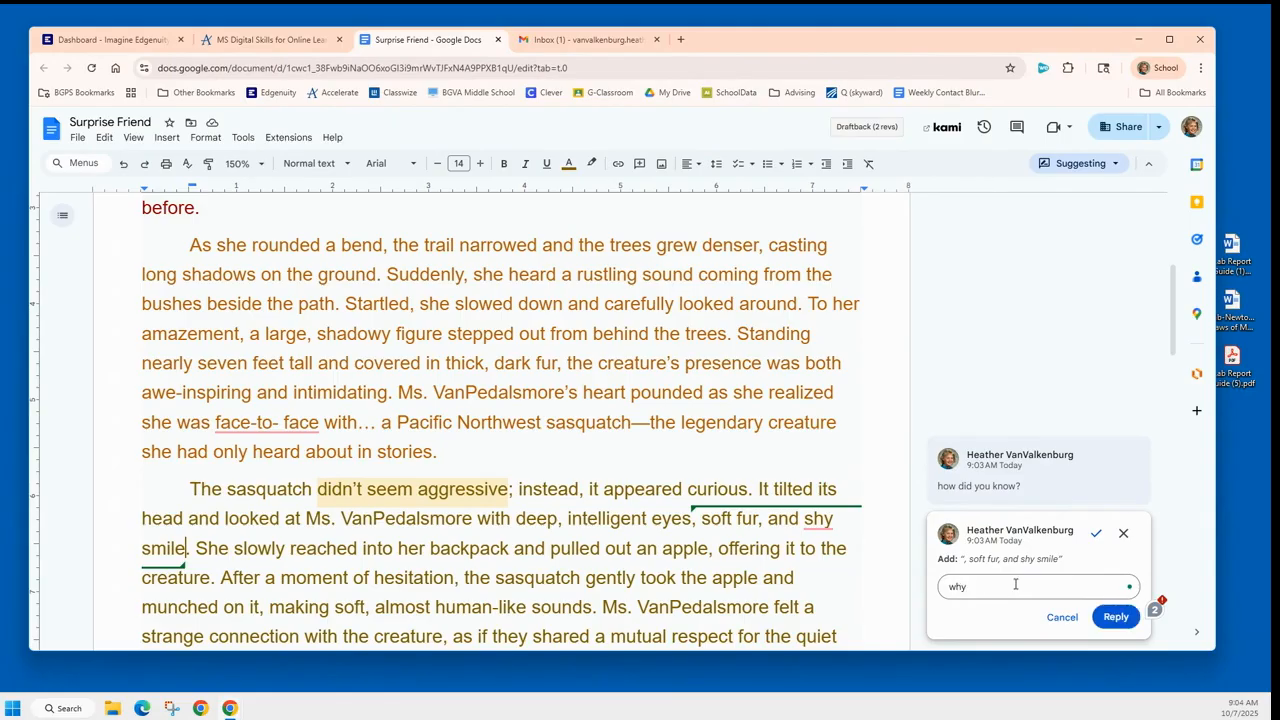
text( do I need this?)
click(1115, 616)
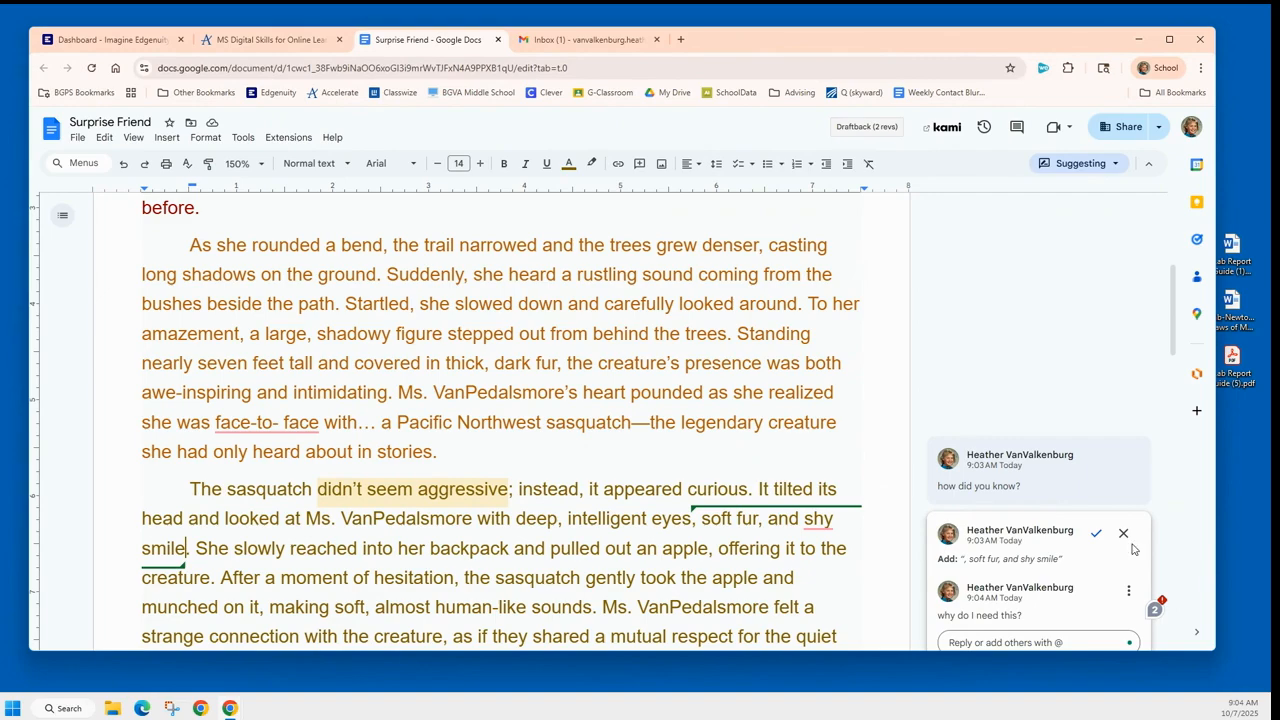
Return to the beginning of the document and look at the commands available for inserting a comment
scroll(640, 452, down, 2)
scroll(602, 460, up, 2)
scroll(602, 460, up, 3)
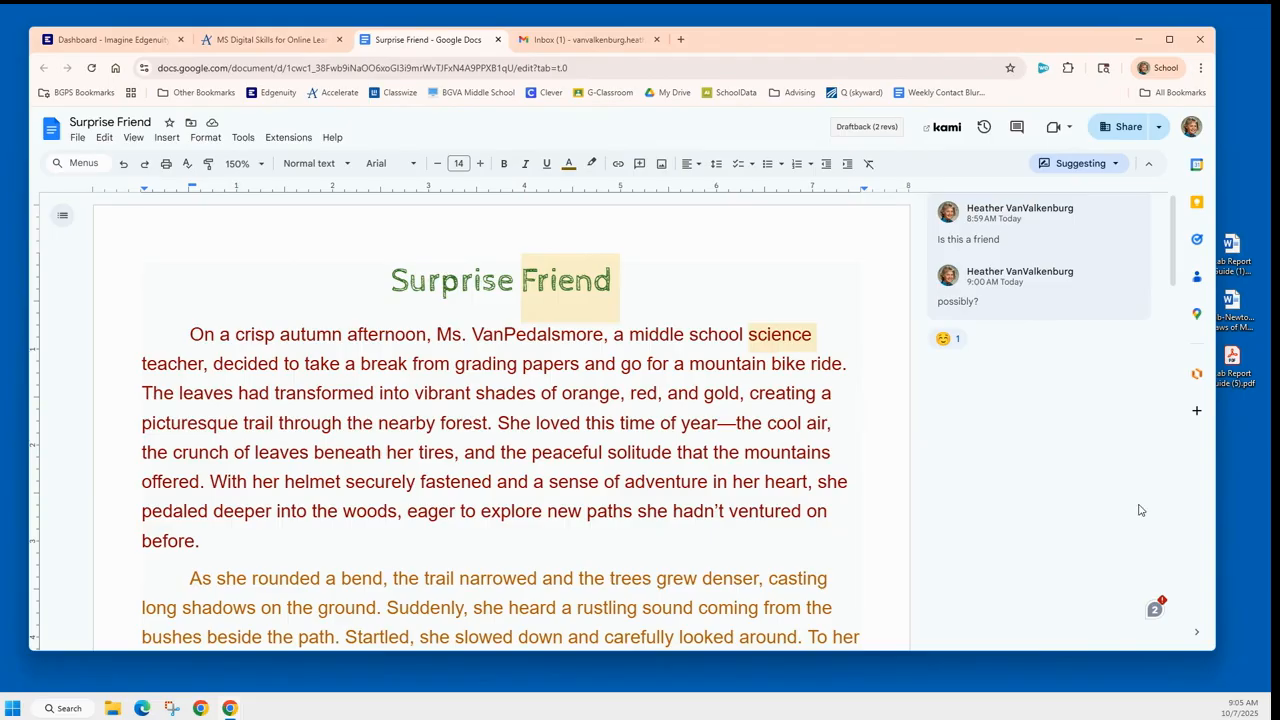
click(166, 138)
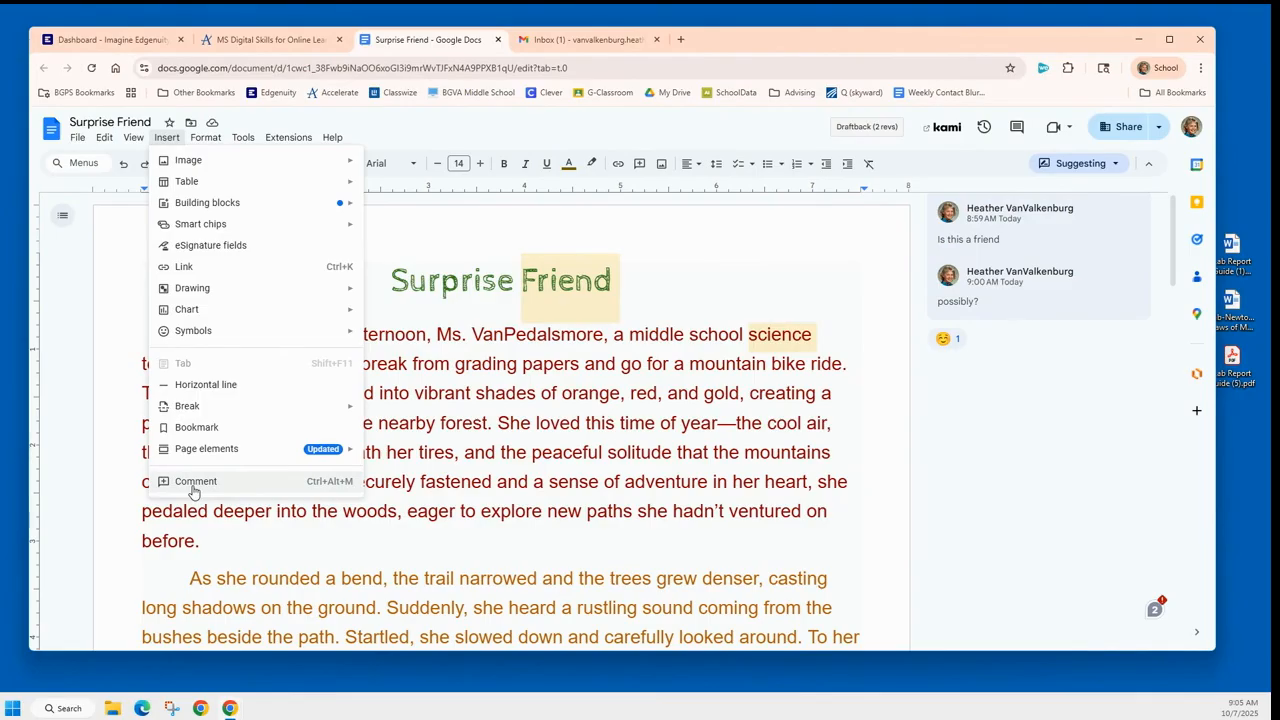
click(727, 252)
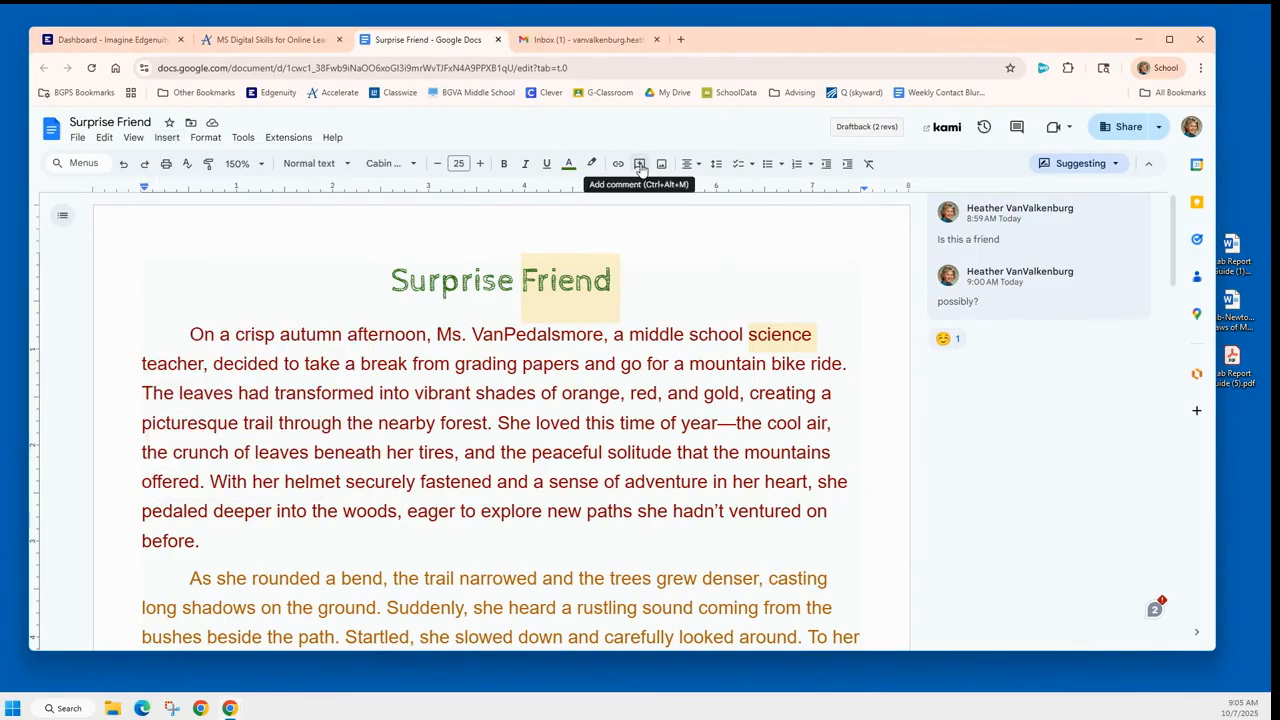